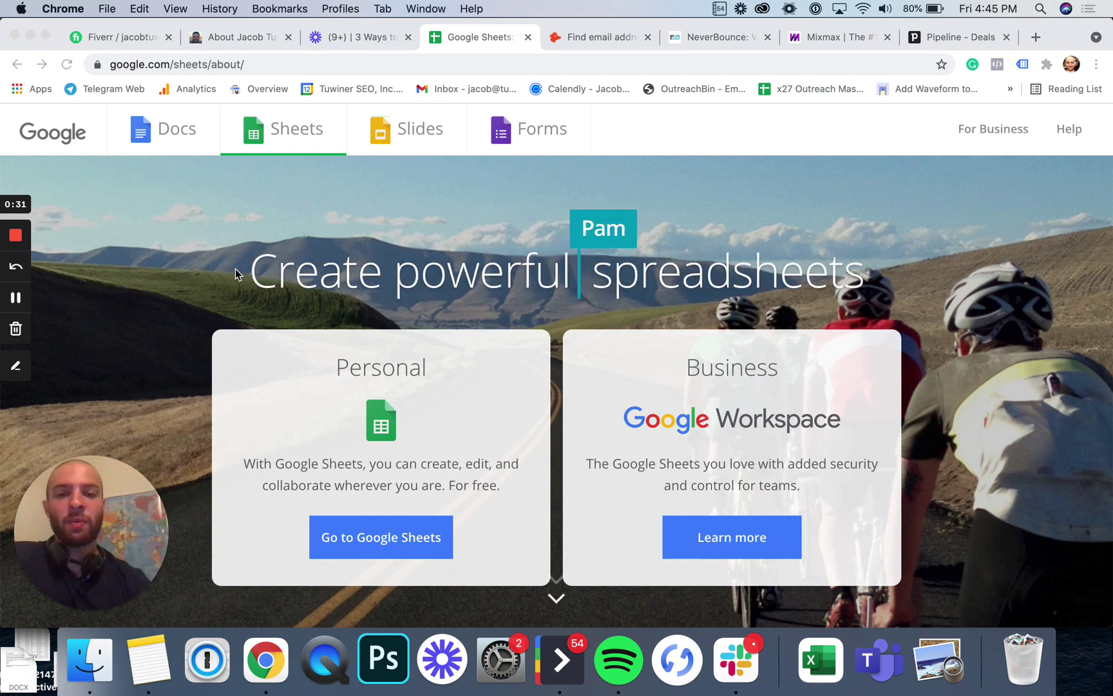
Step: Scroll up and down through the Google Sheets page
{"action": "scroll", "coordinate": [443, 278], "scroll_direction": "down", "scroll_amount": 2}
{"action": "scroll", "coordinate": [442, 279], "scroll_direction": "down", "scroll_amount": 3}
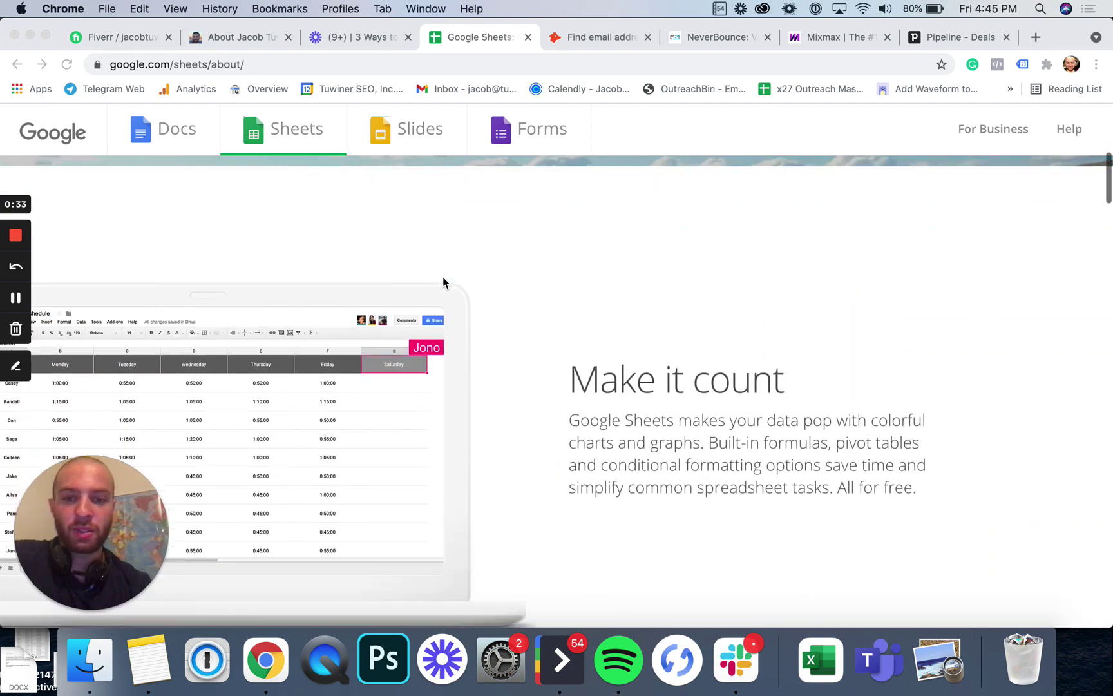
{"action": "scroll", "coordinate": [443, 279], "scroll_direction": "up", "scroll_amount": 3}
{"action": "scroll", "coordinate": [443, 279], "scroll_direction": "down", "scroll_amount": 3}
{"action": "scroll", "coordinate": [443, 281], "scroll_direction": "down", "scroll_amount": 2}
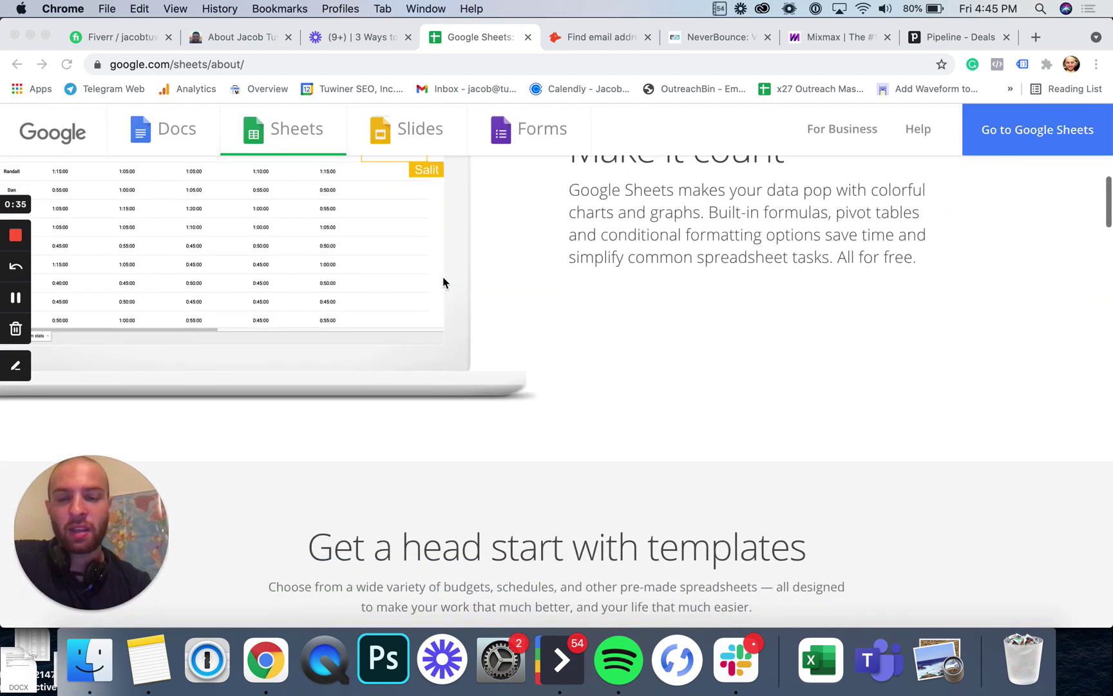
{"action": "scroll", "coordinate": [442, 279], "scroll_direction": "up", "scroll_amount": 5}
{"action": "scroll", "coordinate": [435, 375], "scroll_direction": "down", "scroll_amount": 1}
{"action": "scroll", "coordinate": [435, 369], "scroll_direction": "up", "scroll_amount": 1}
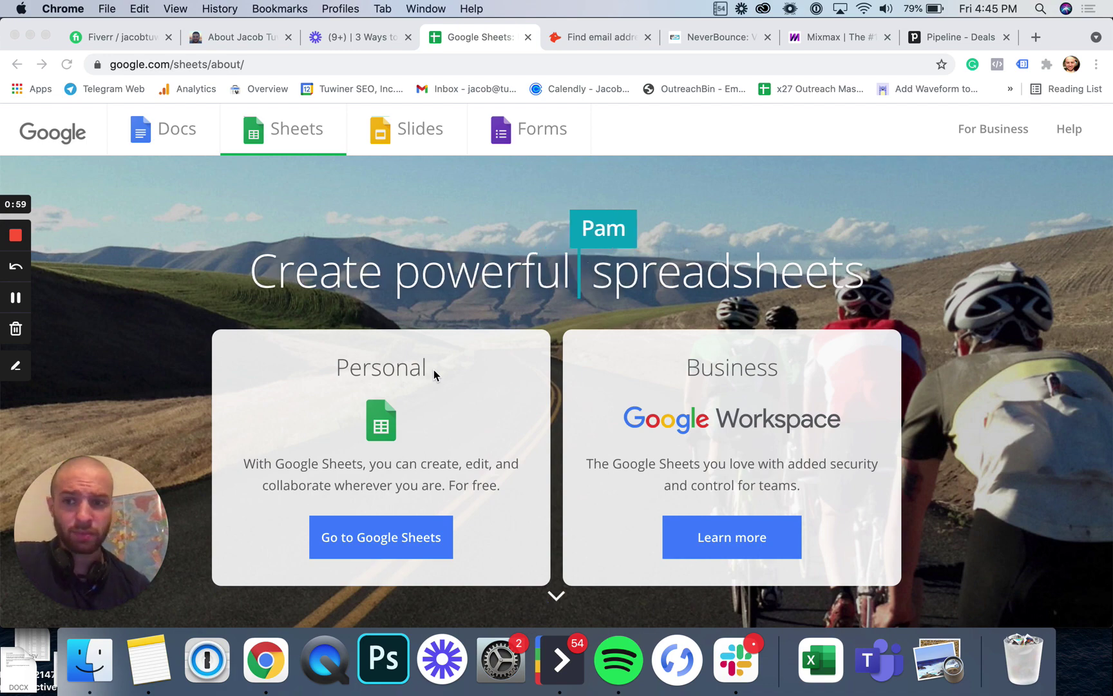
Step: Switch to the Hunter tab, glance back at Google Sheets, and return to hunter.io
{"action": "left_click", "coordinate": [602, 39]}
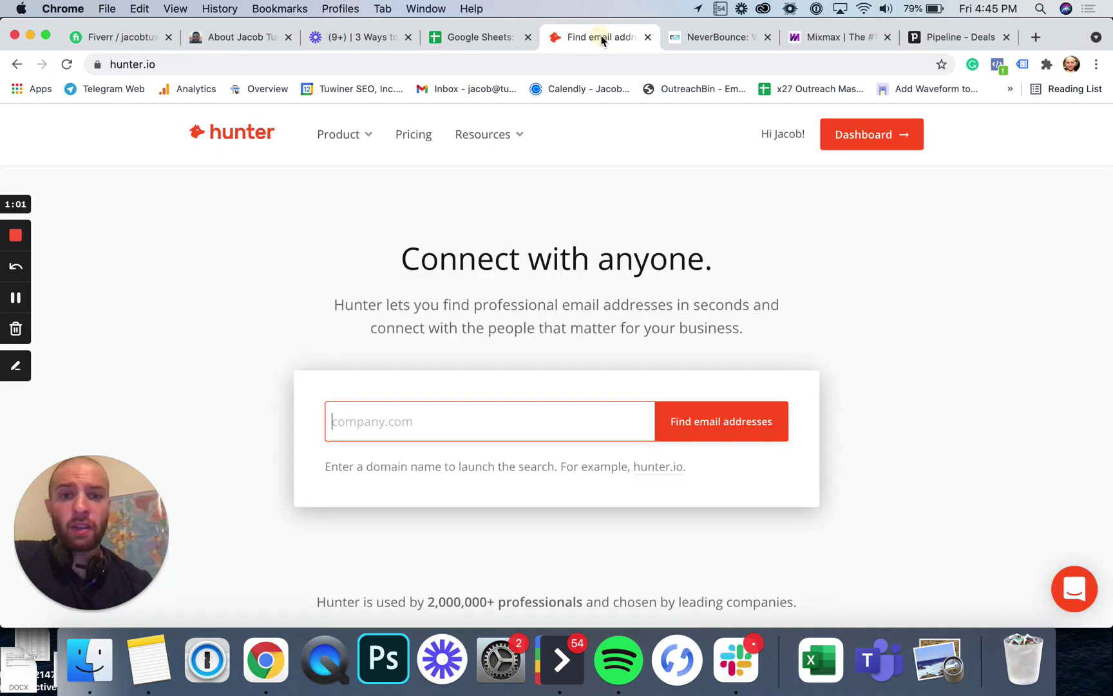
{"action": "scroll", "coordinate": [554, 261], "scroll_direction": "down", "scroll_amount": 10}
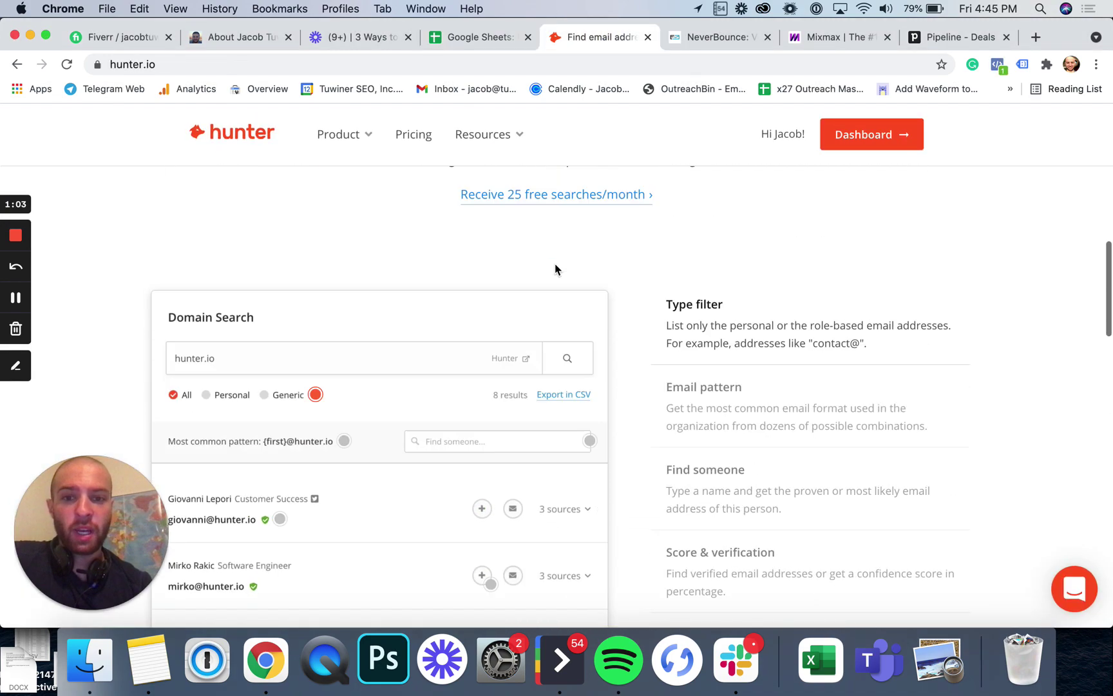
{"action": "scroll", "coordinate": [557, 269], "scroll_direction": "up", "scroll_amount": 10}
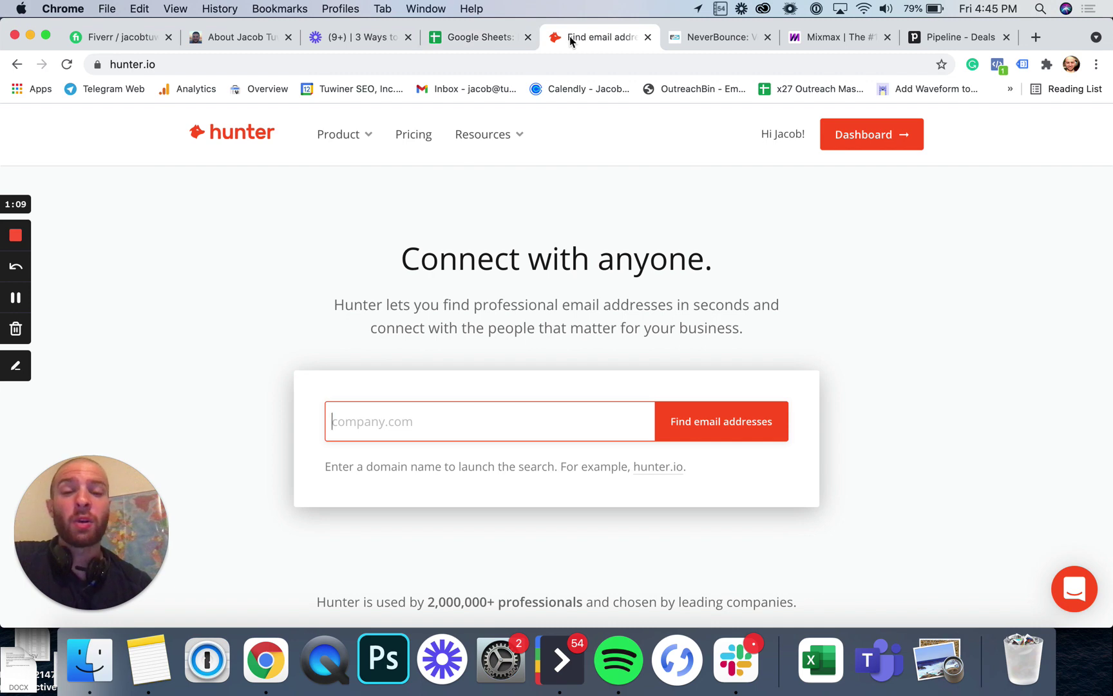
{"action": "left_click", "coordinate": [476, 37]}
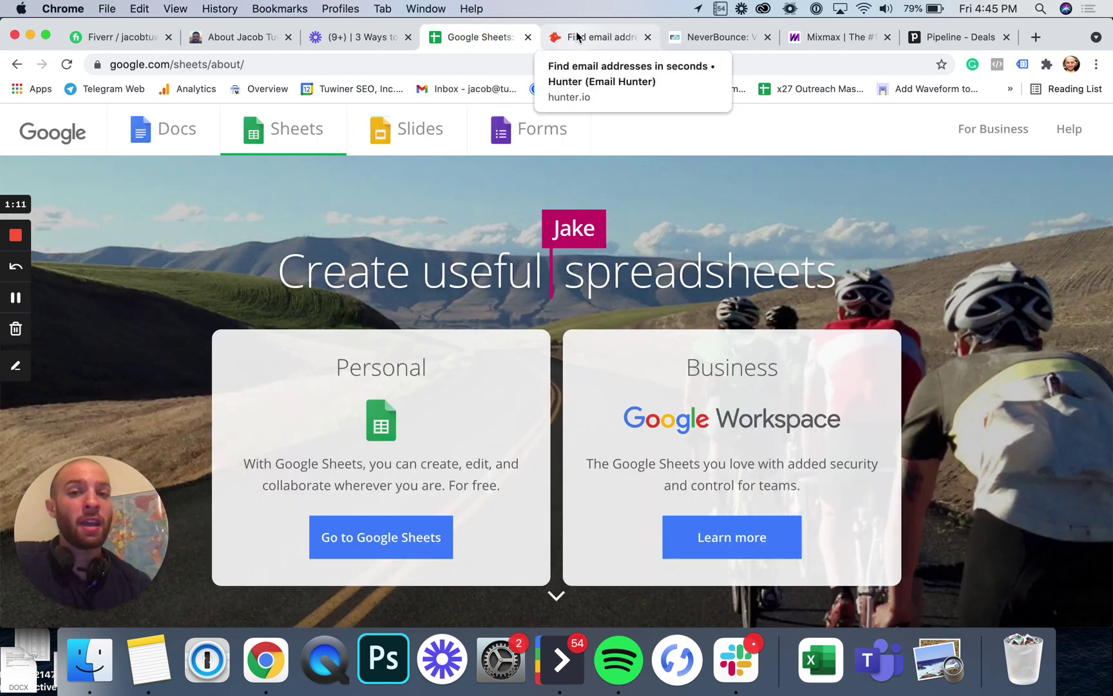
{"action": "left_click", "coordinate": [577, 36]}
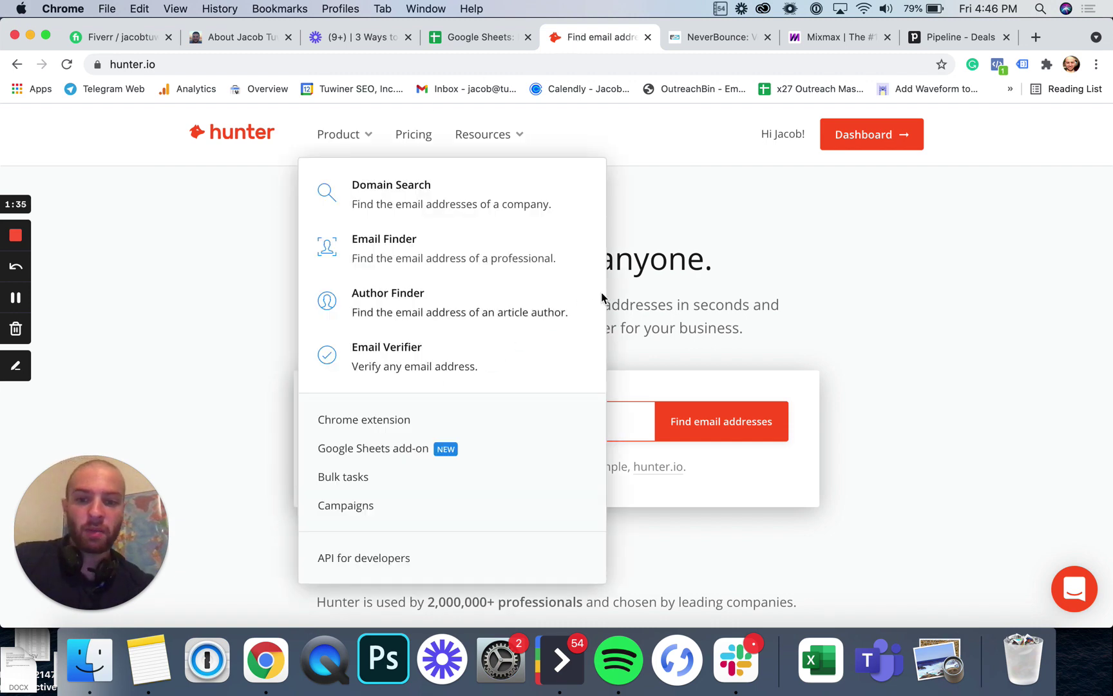
Step: Run a Hunter domain search for x27marketing.com and review its 3 results
{"action": "type", "text": "x27marketing.com"}
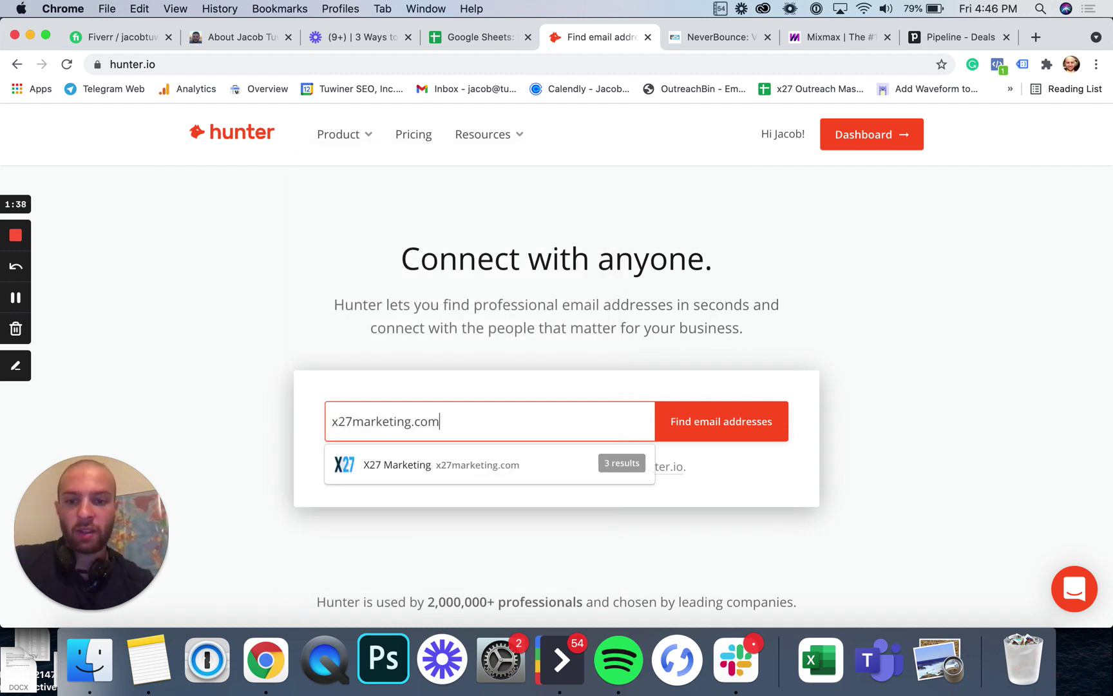
{"action": "key", "text": "Return"}
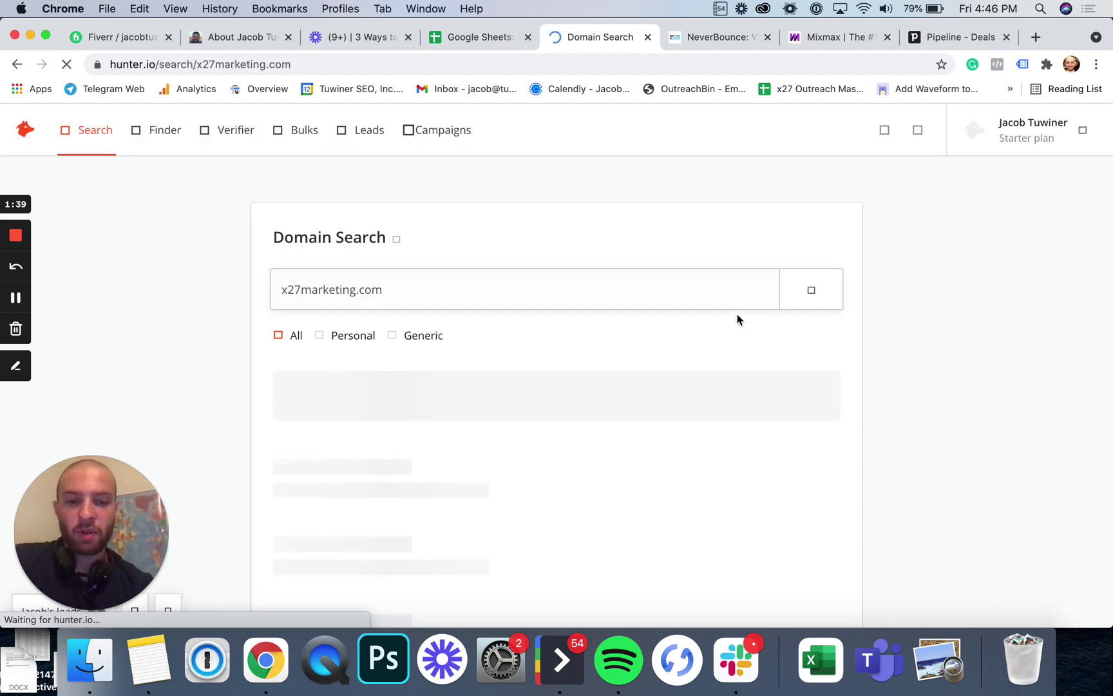
{"action": "scroll", "coordinate": [603, 235], "scroll_direction": "down", "scroll_amount": 3}
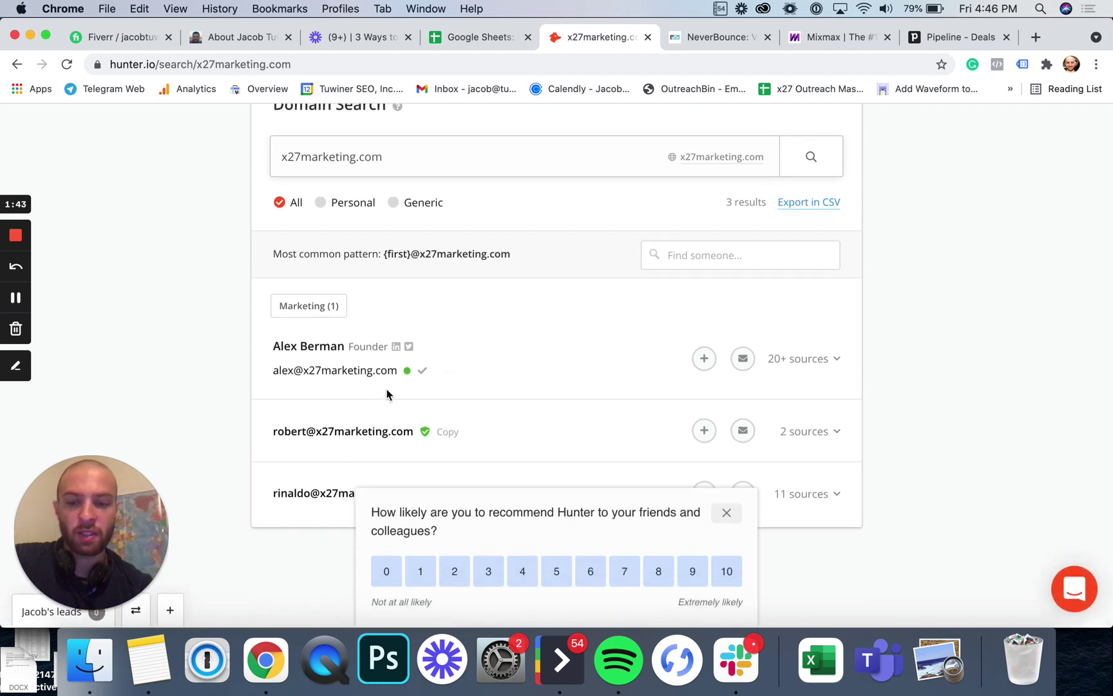
{"action": "scroll", "coordinate": [416, 411], "scroll_direction": "up", "scroll_amount": 1}
{"action": "scroll", "coordinate": [406, 322], "scroll_direction": "up", "scroll_amount": 2}
Step: In Email Finder, search the person's full name at tuwinerseo.com, fixing the surname typo
{"action": "triple_click", "coordinate": [398, 273]}
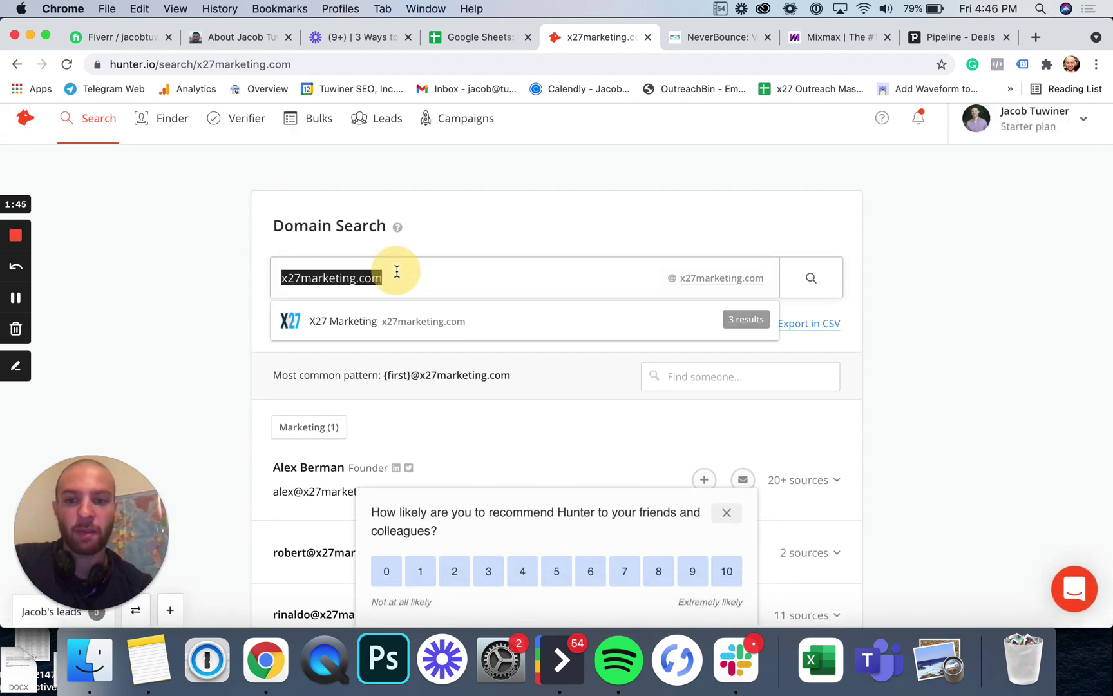
{"action": "left_click", "coordinate": [162, 114]}
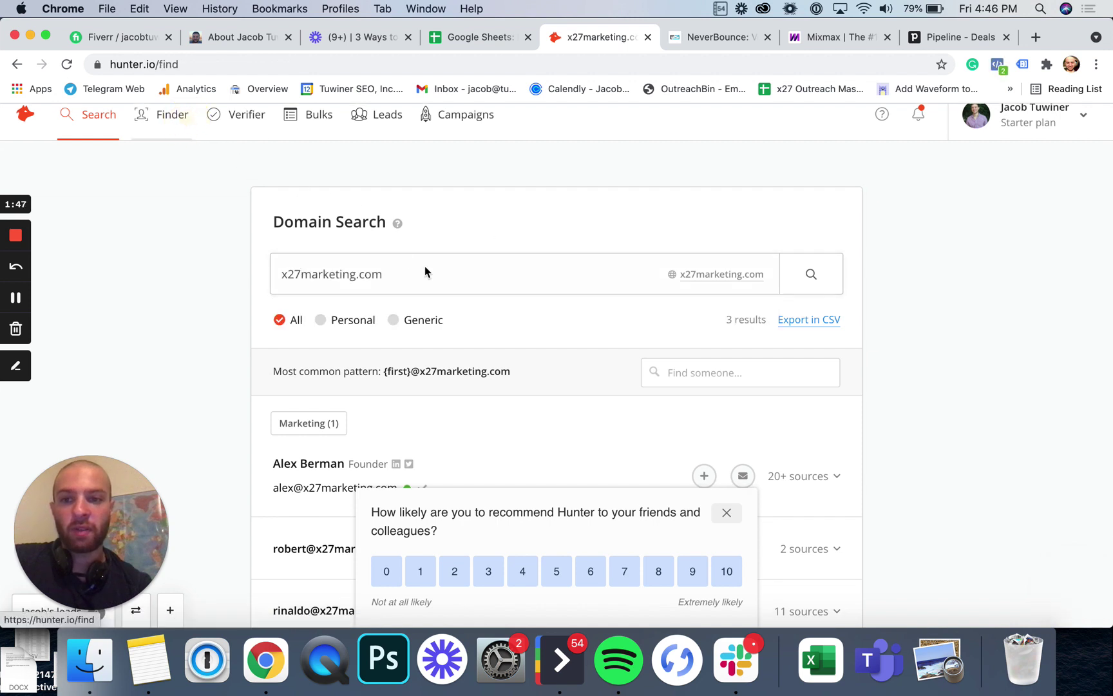
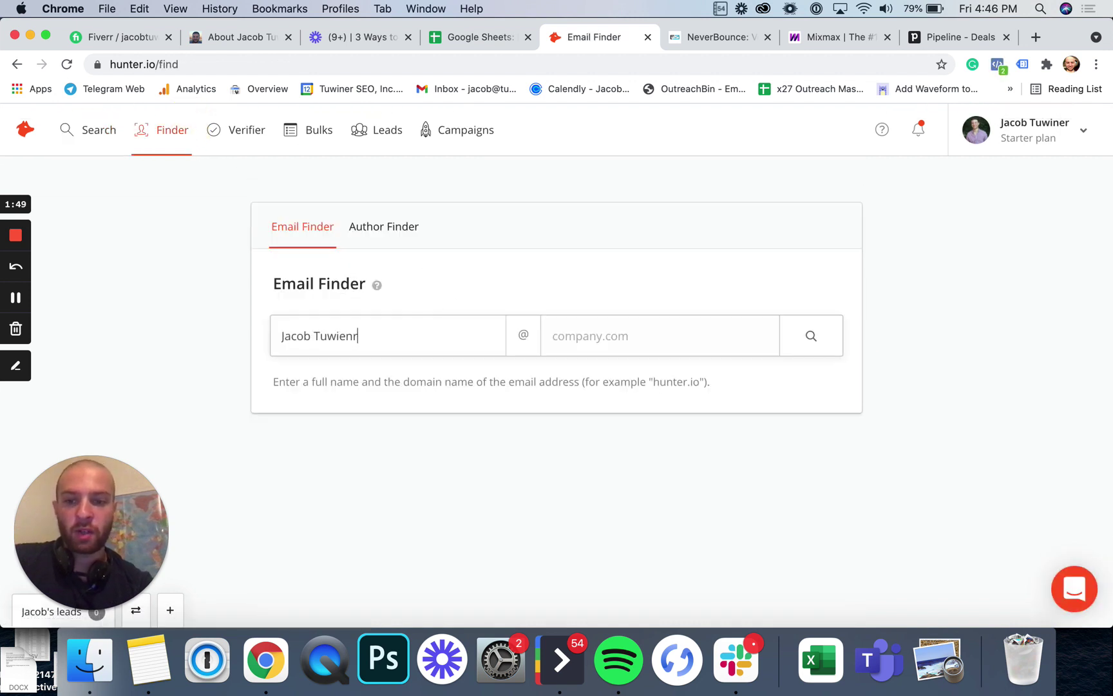
{"action": "key", "text": "Tab"}
{"action": "type", "text": "t"}
{"action": "left_click", "coordinate": [377, 323]}
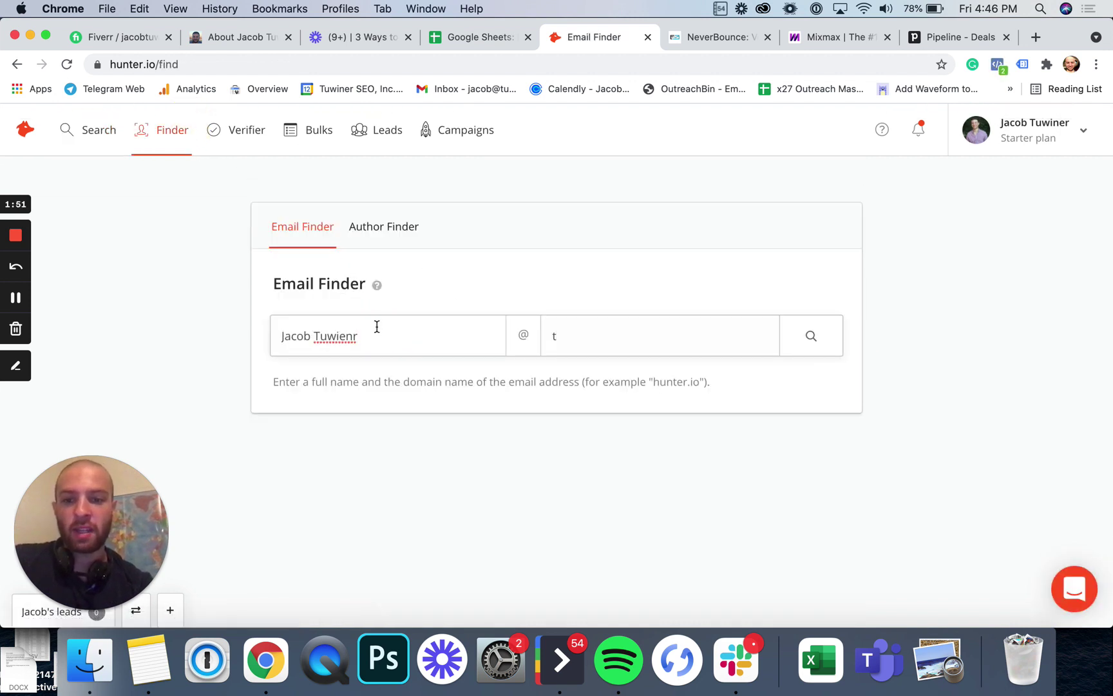
{"action": "key", "text": "BackSpace"}
{"action": "key", "text": "BackSpace"}
{"action": "key", "text": "BackSpace"}
{"action": "type", "text": "ner"}
{"action": "key", "text": "Tab"}
{"action": "type", "text": "tuwinerseo.com"}
{"action": "key", "text": "Return"}
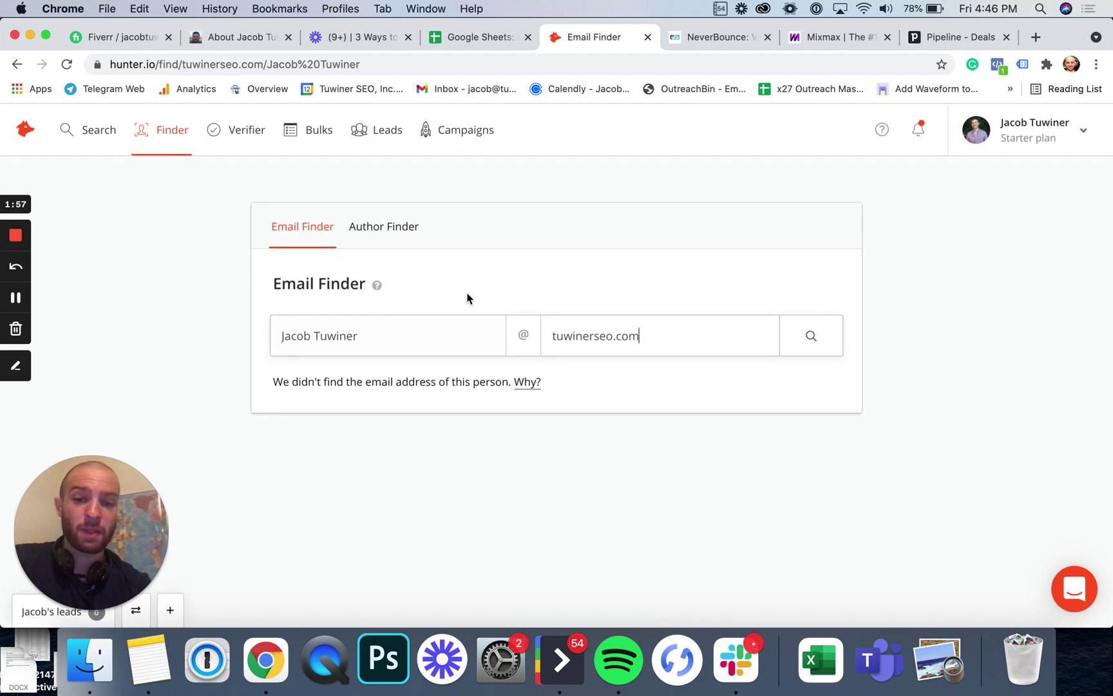
Step: Verify the contact's tuwinerseo.com email address in Hunter's Email Verifier, correcting the domain typo
{"action": "left_click", "coordinate": [247, 129]}
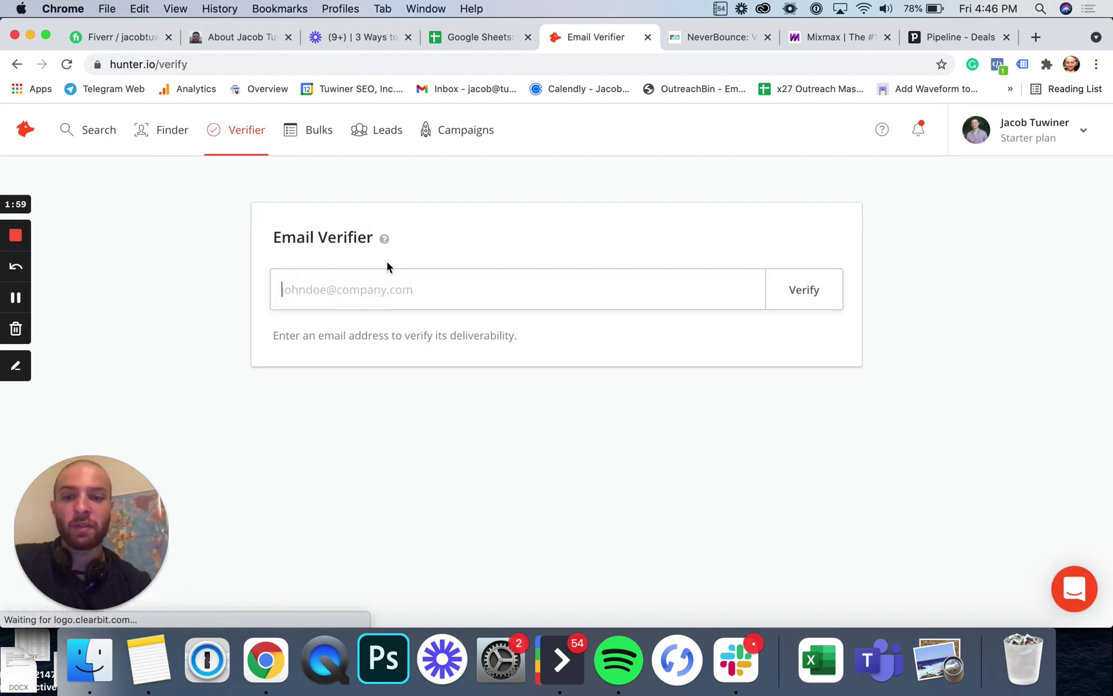
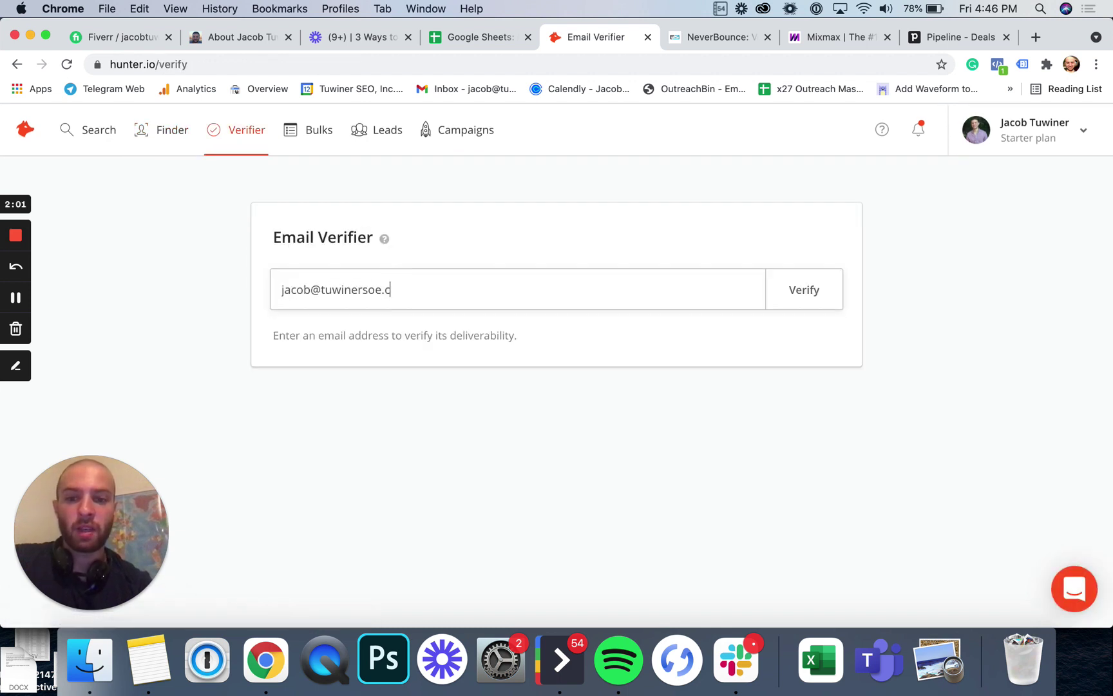
{"action": "key", "text": "Return"}
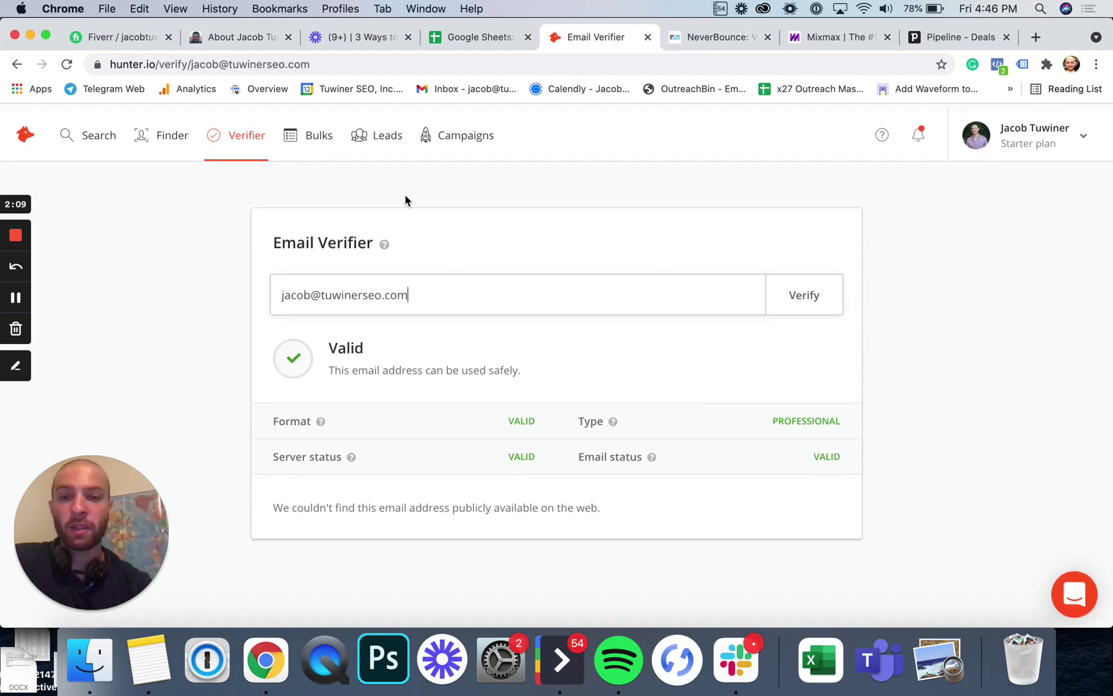
Step: Switch to the NeverBounce homepage, skim it, and go to its Sign In page
{"action": "left_click", "coordinate": [707, 41]}
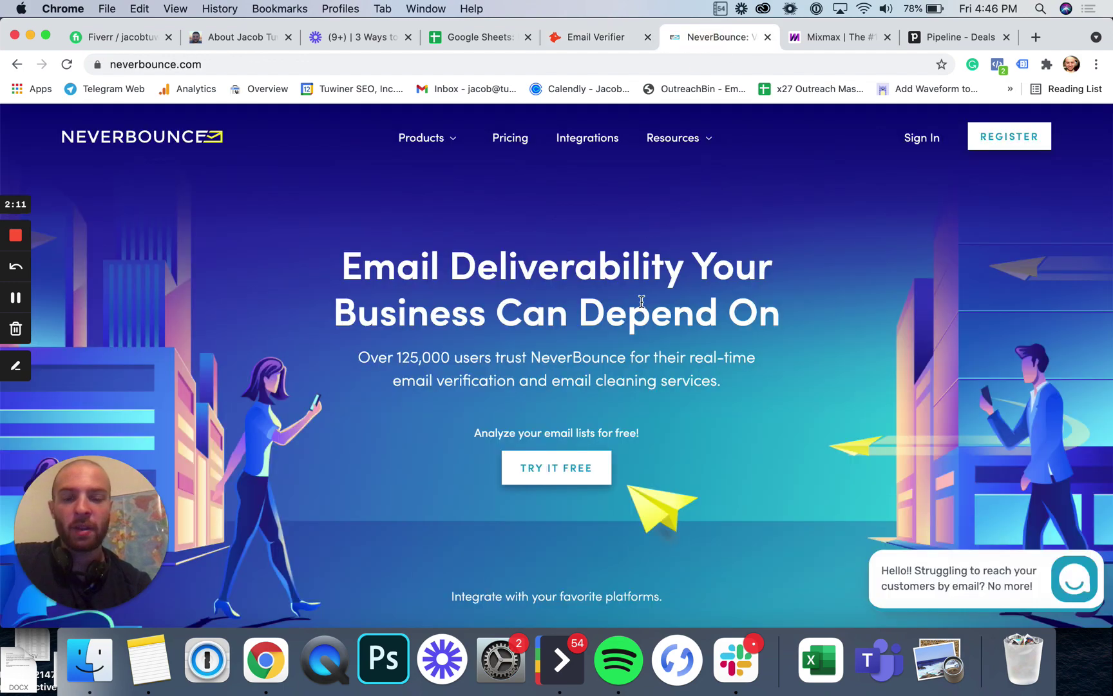
{"action": "scroll", "coordinate": [641, 301], "scroll_direction": "down", "scroll_amount": 10}
{"action": "scroll", "coordinate": [642, 301], "scroll_direction": "up", "scroll_amount": 10}
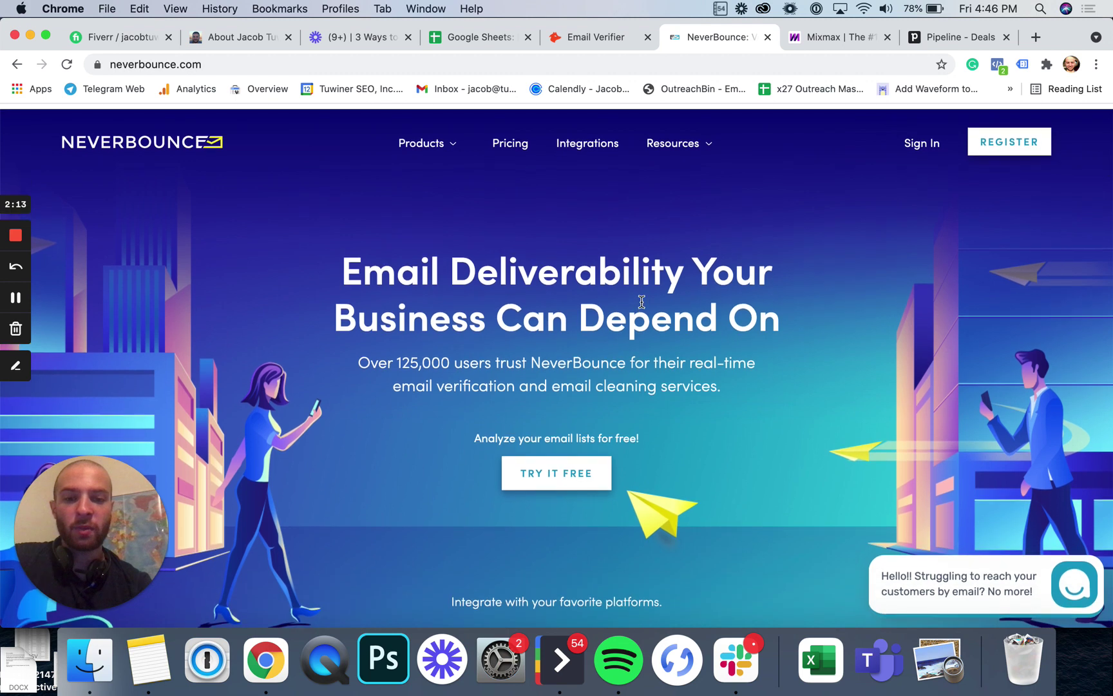
{"action": "scroll", "coordinate": [641, 301], "scroll_direction": "down", "scroll_amount": 1}
{"action": "scroll", "coordinate": [642, 300], "scroll_direction": "up", "scroll_amount": 1}
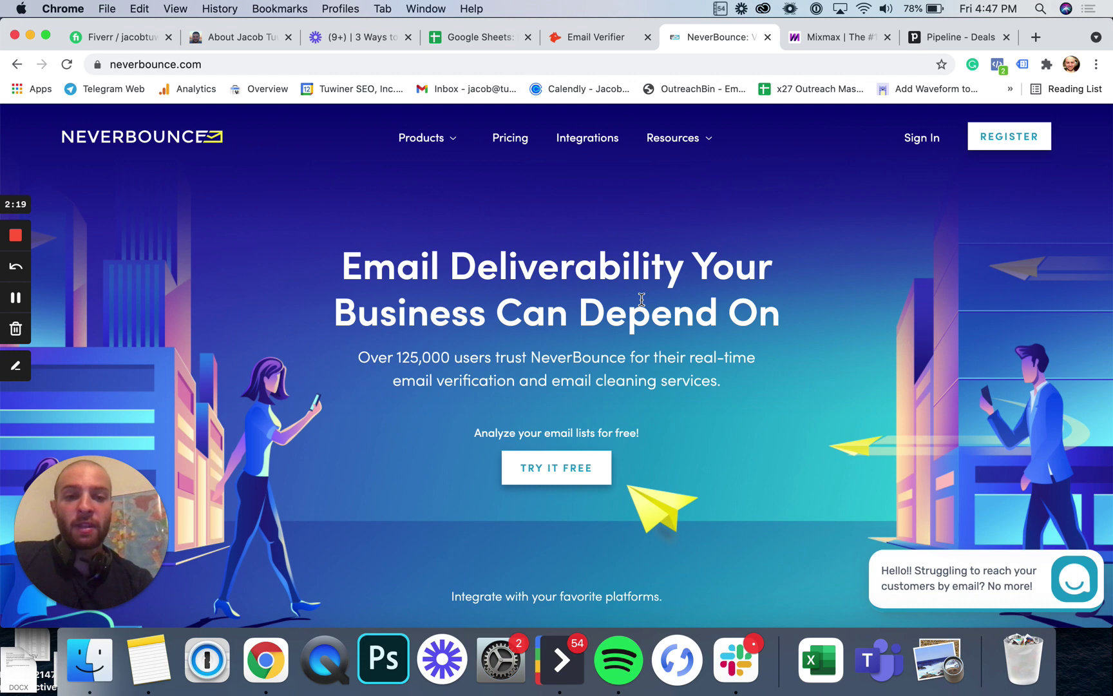
{"action": "left_click", "coordinate": [934, 135]}
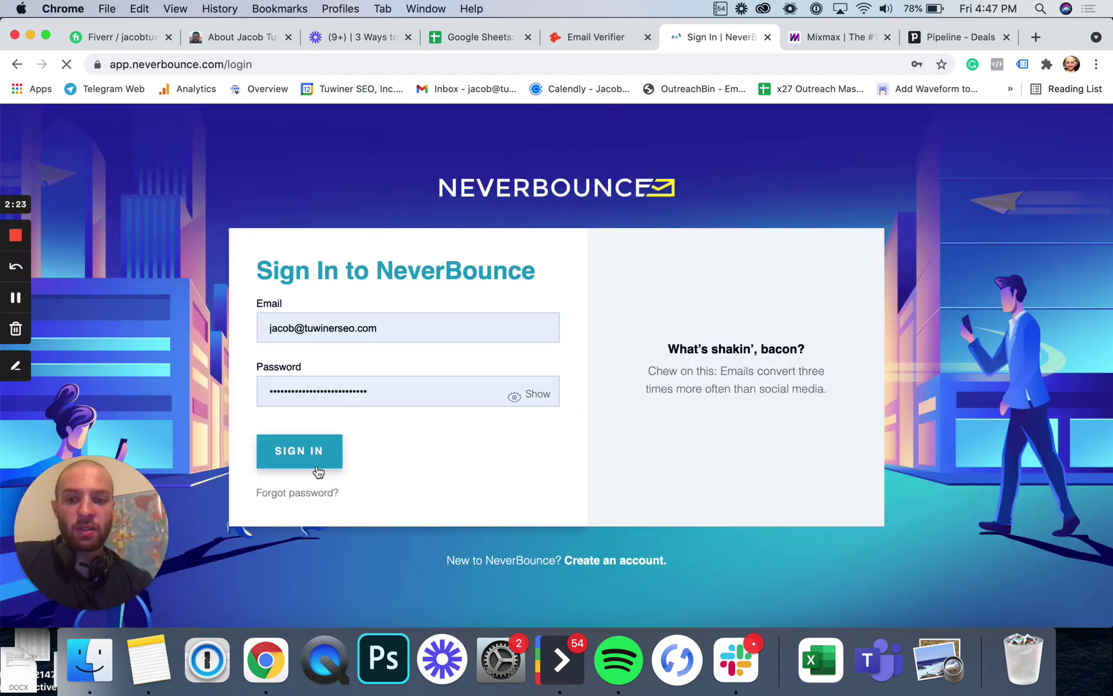
Step: Sign in with the prefilled credentials, dismiss the 1Password prompt, and browse the Clean jobs list
{"action": "left_click", "coordinate": [321, 461]}
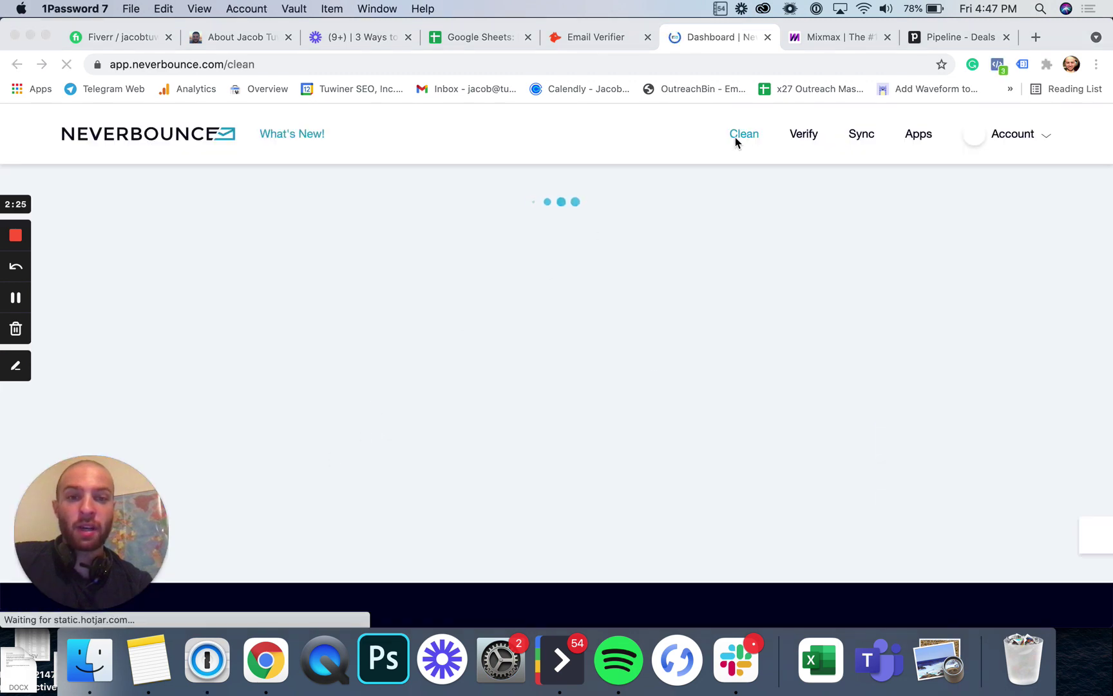
{"action": "left_click", "coordinate": [393, 108]}
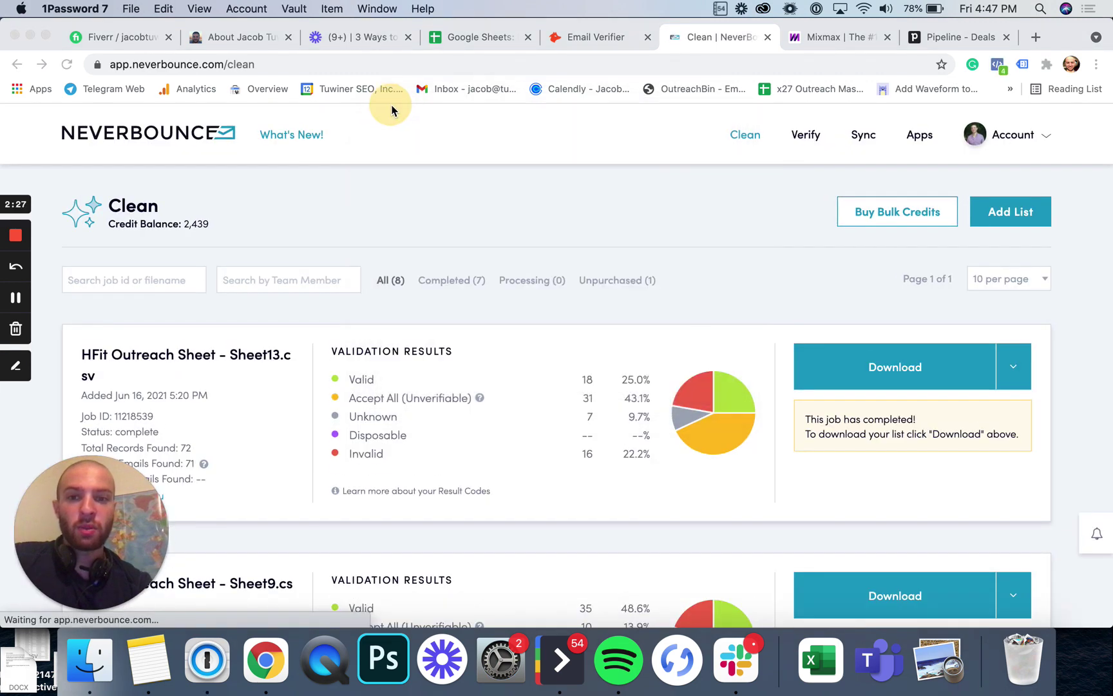
{"action": "scroll", "coordinate": [561, 356], "scroll_direction": "down", "scroll_amount": 2}
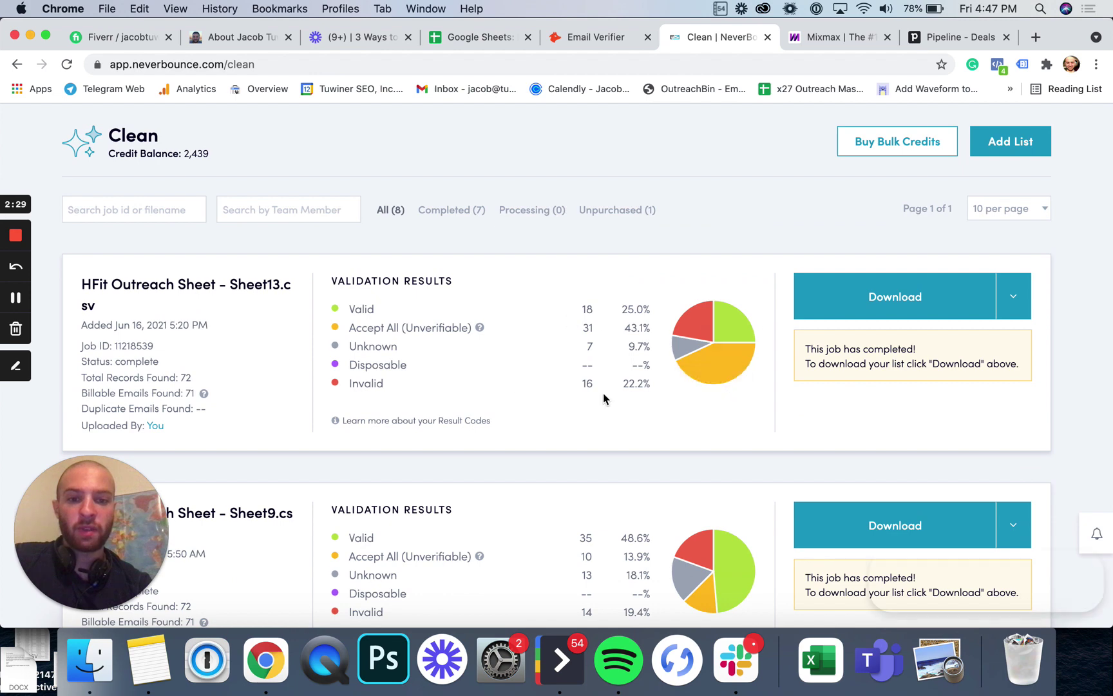
{"action": "scroll", "coordinate": [537, 387], "scroll_direction": "down", "scroll_amount": 3}
{"action": "scroll", "coordinate": [693, 332], "scroll_direction": "down", "scroll_amount": 4}
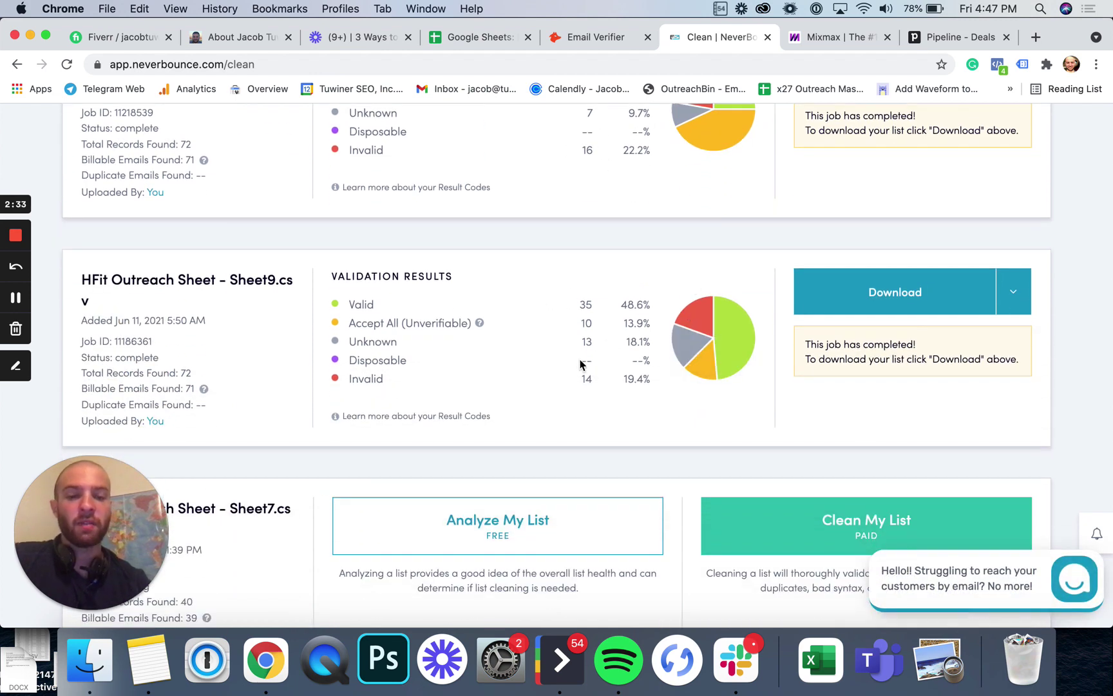
{"action": "scroll", "coordinate": [611, 364], "scroll_direction": "down", "scroll_amount": 2}
{"action": "scroll", "coordinate": [611, 370], "scroll_direction": "up", "scroll_amount": 10}
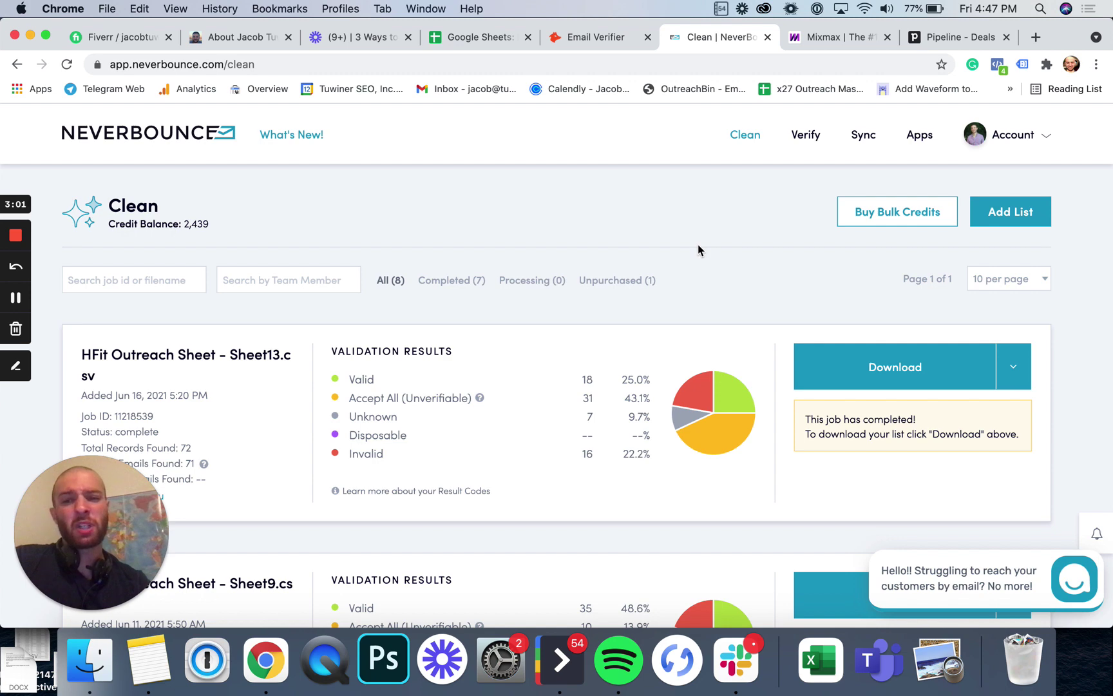
Step: Price the 10,000-credit bulk bundle at $50.00 and compute 50/10000 per credit in Spotlight
{"action": "left_click", "coordinate": [899, 214]}
{"action": "left_click", "coordinate": [549, 331]}
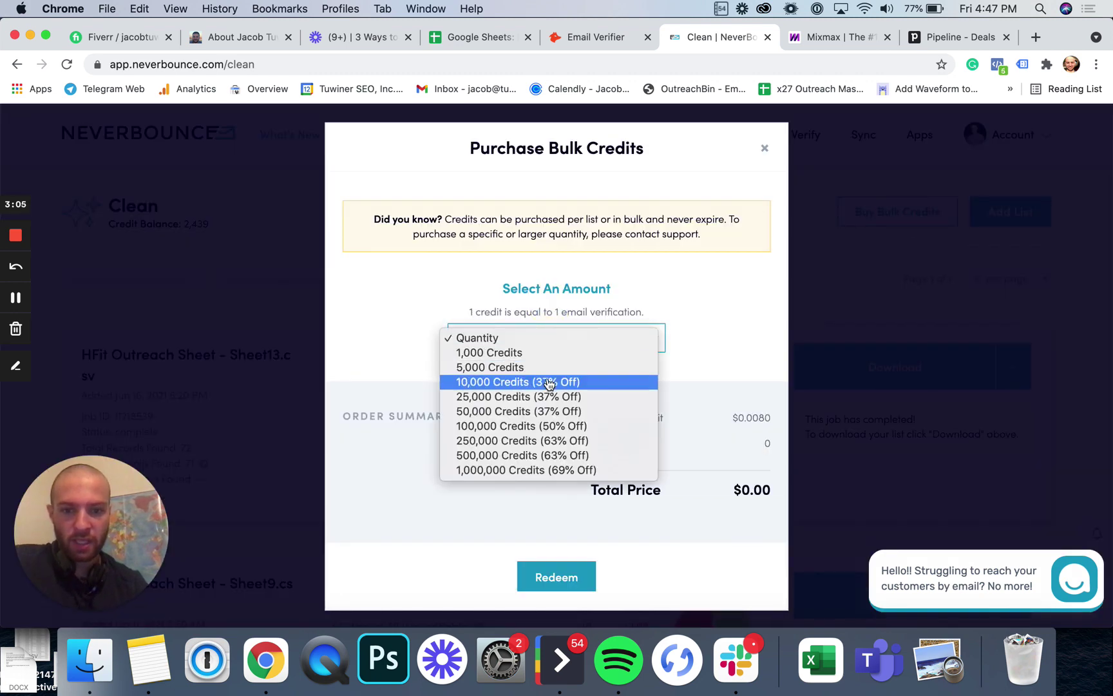
{"action": "left_click", "coordinate": [548, 382]}
{"action": "key", "text": "super+space"}
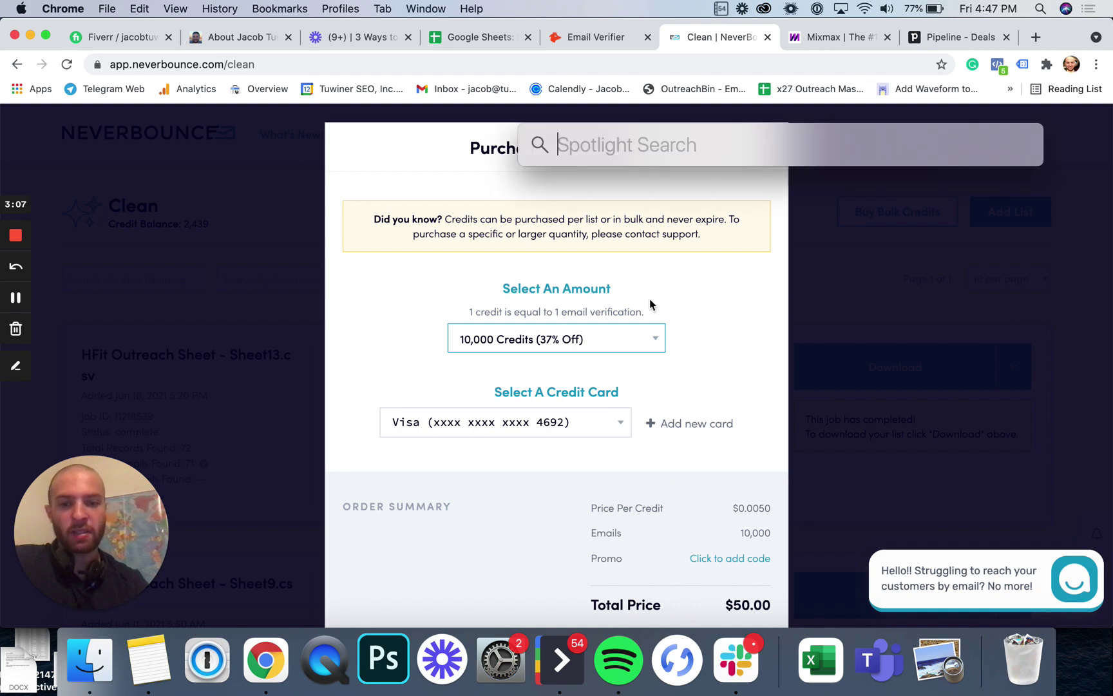
{"action": "type", "text": "50/10000"}
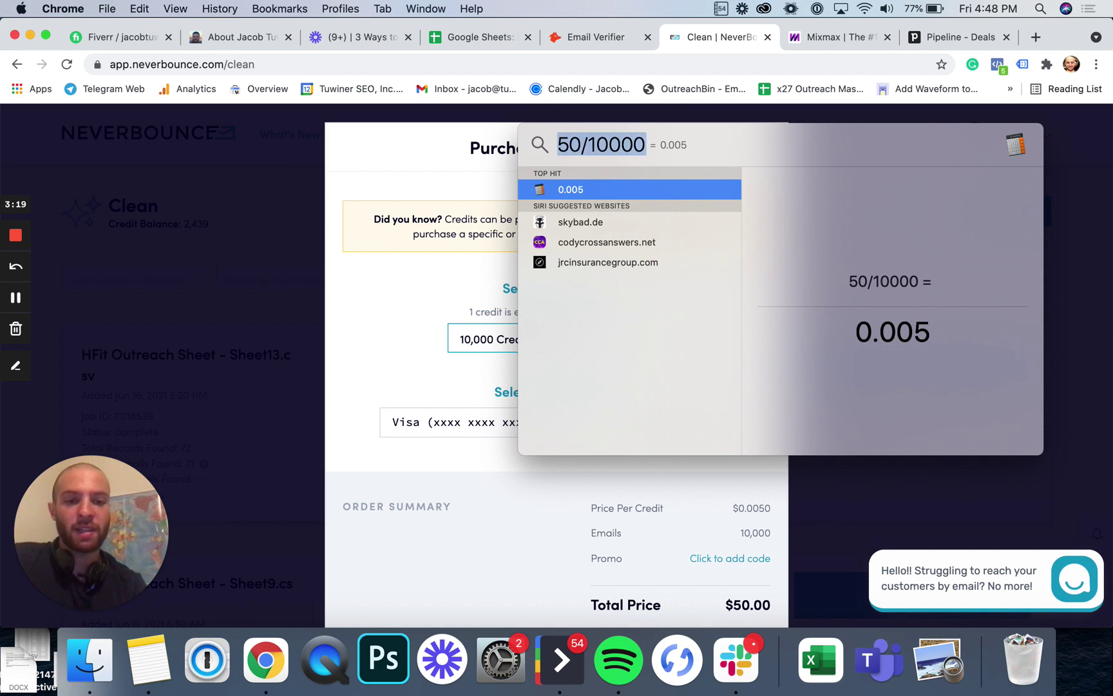
{"action": "key", "text": "BackSpace"}
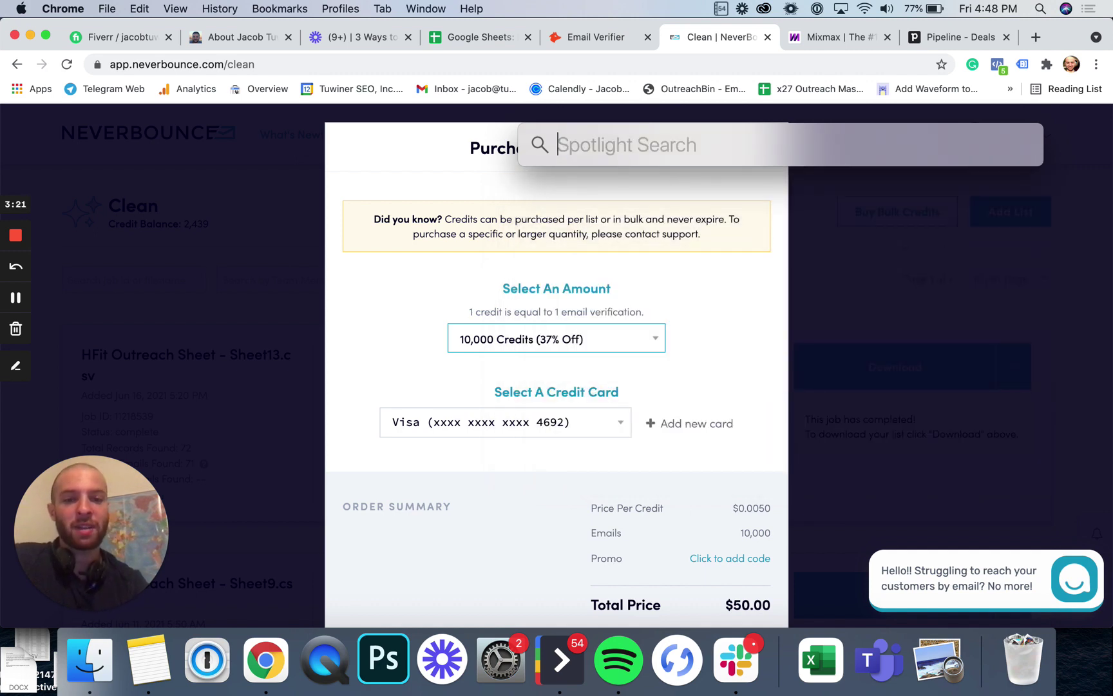
Step: Close Spotlight and the bulk-credit purchase window without buying
{"action": "key", "text": "Escape"}
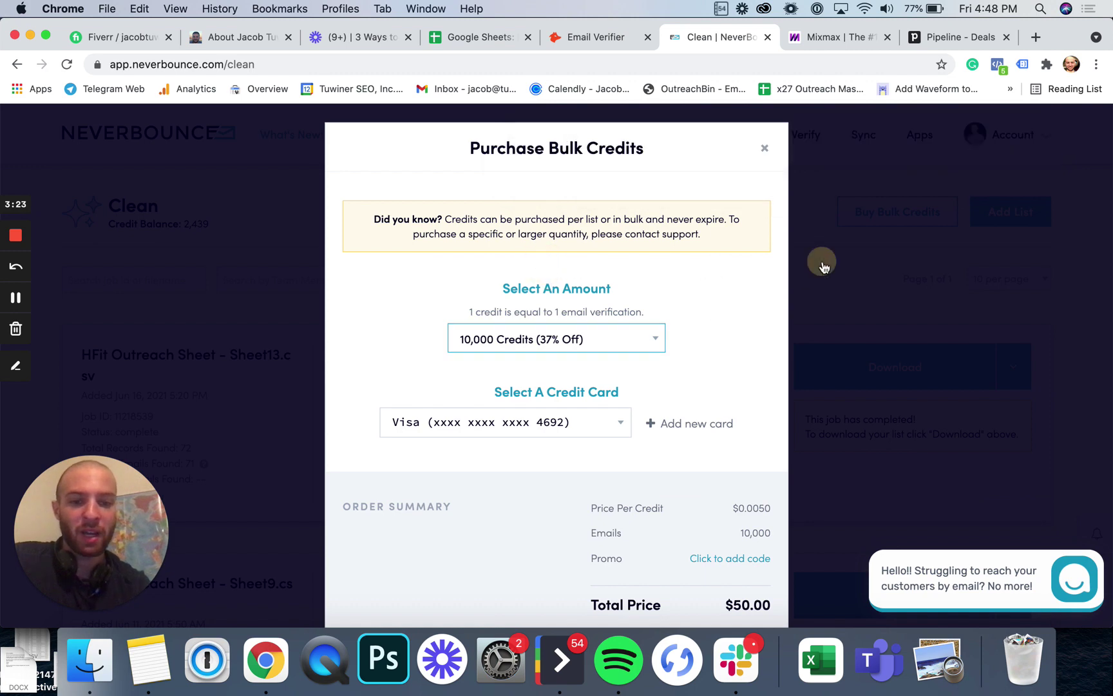
{"action": "left_click", "coordinate": [821, 261]}
{"action": "scroll", "coordinate": [644, 258], "scroll_direction": "down", "scroll_amount": 3}
{"action": "scroll", "coordinate": [634, 264], "scroll_direction": "up", "scroll_amount": 3}
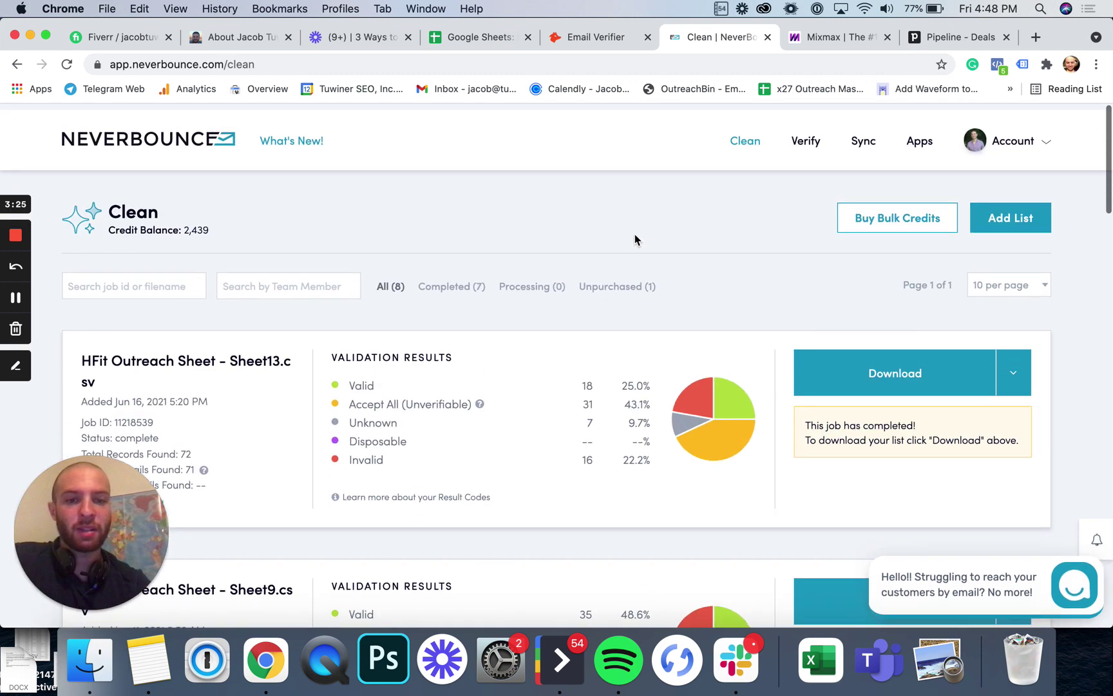
{"action": "left_click", "coordinate": [826, 35]}
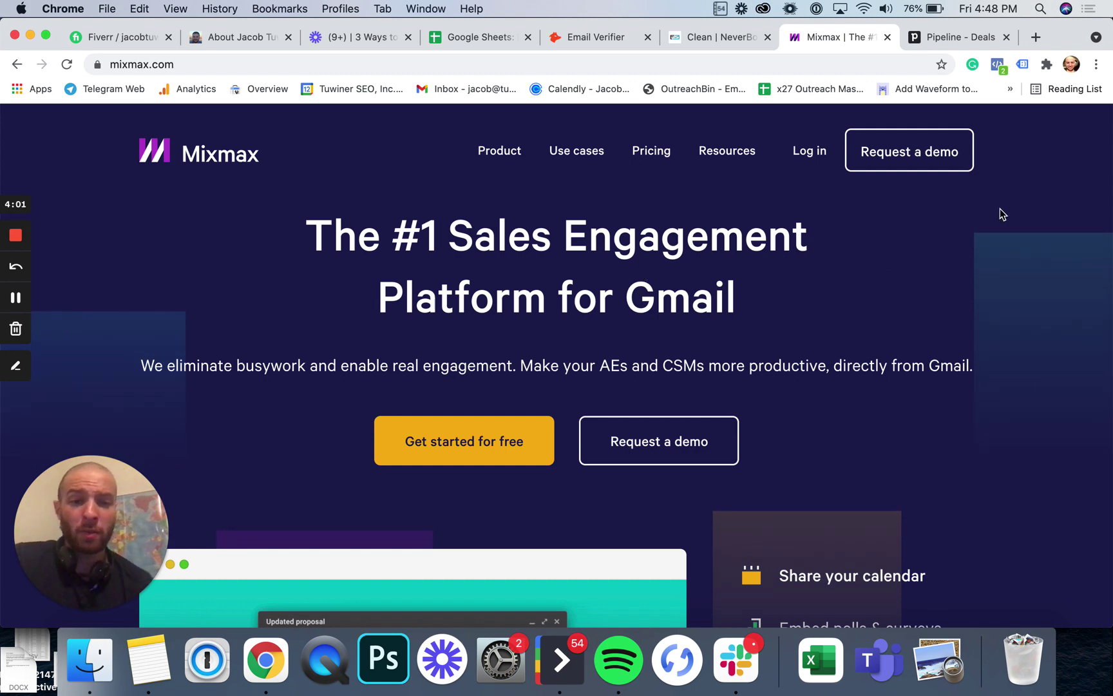
{"action": "left_click", "coordinate": [1036, 37]}
{"action": "type", "text": "outreachbin"}
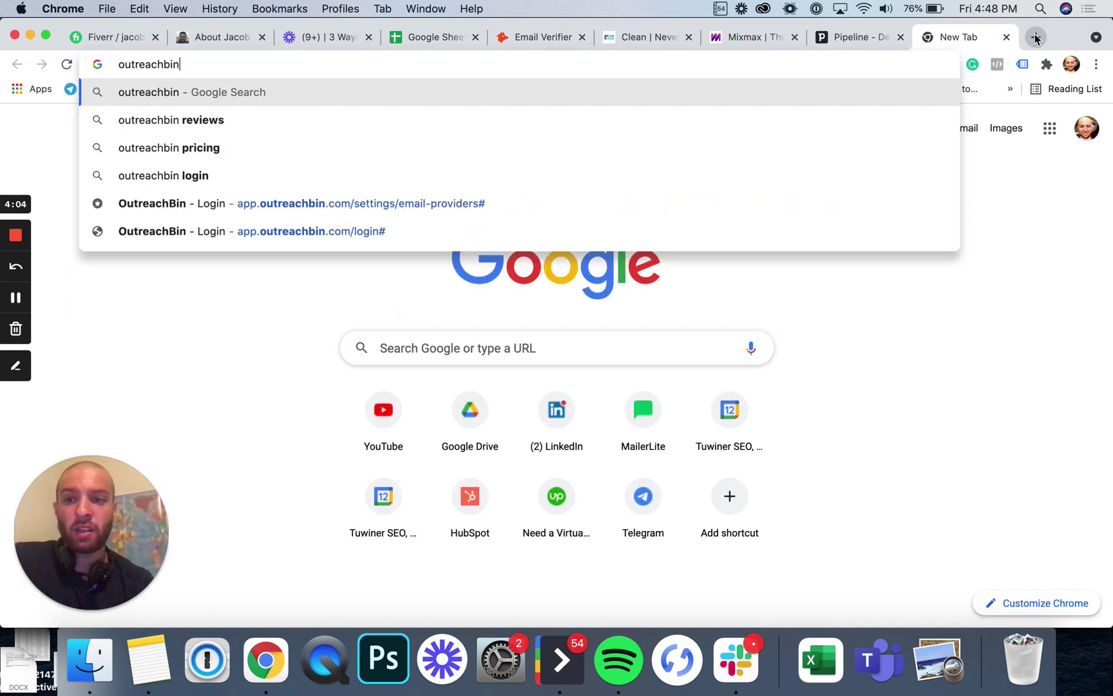
{"action": "key", "text": "Return"}
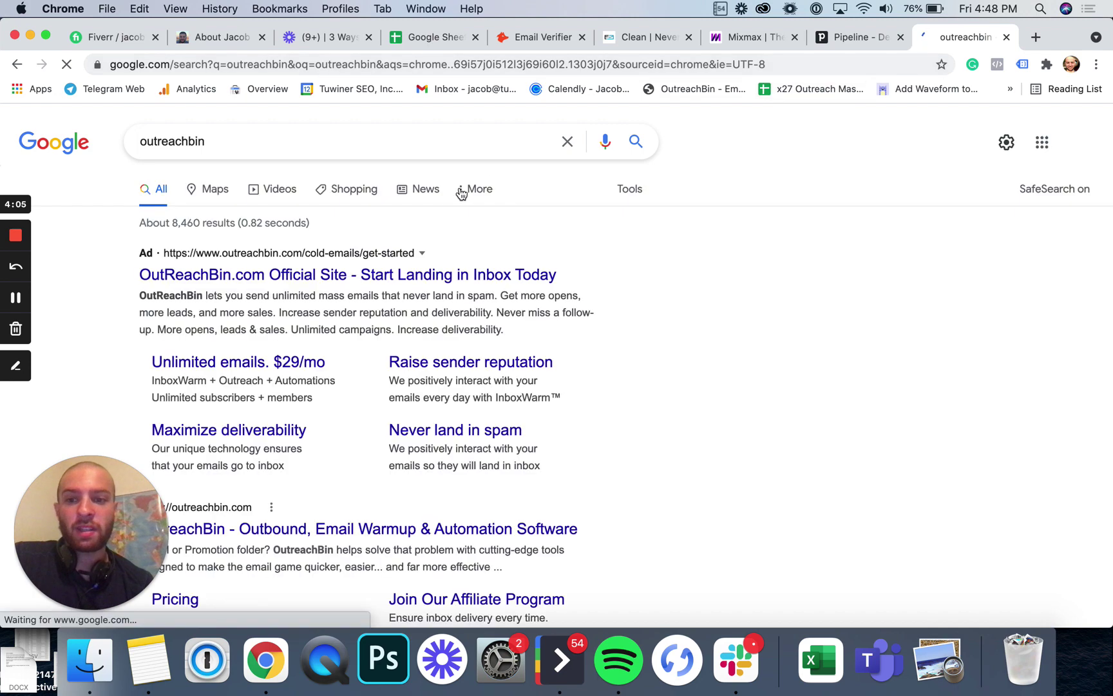
{"action": "scroll", "coordinate": [426, 219], "scroll_direction": "down", "scroll_amount": 5}
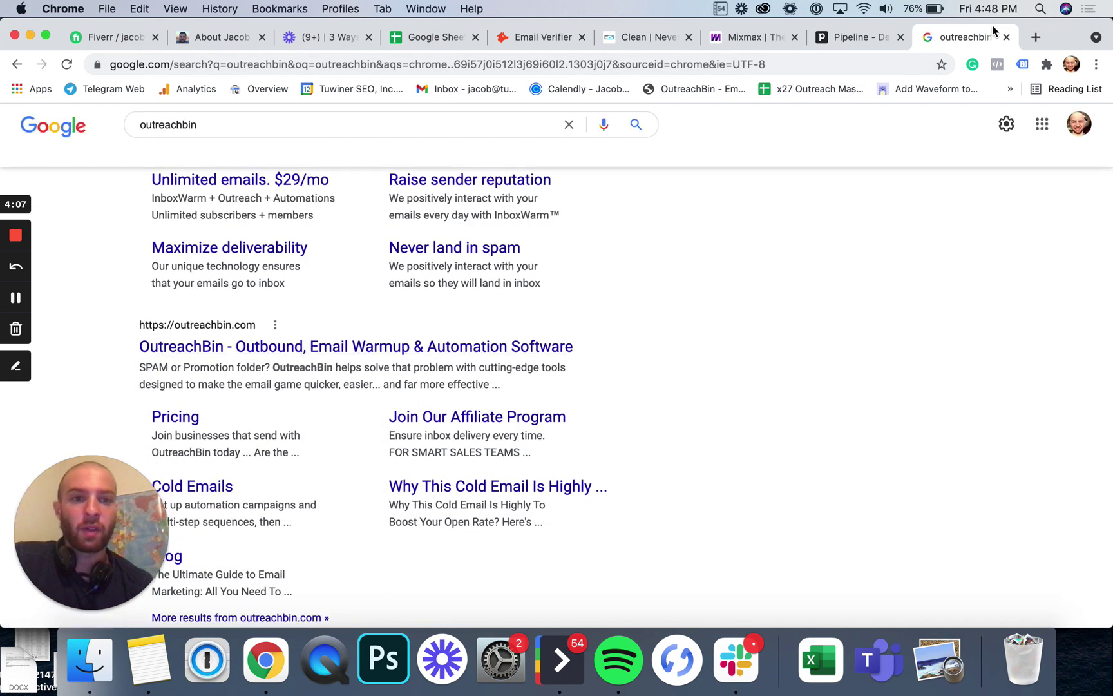
{"action": "left_click", "coordinate": [1007, 37]}
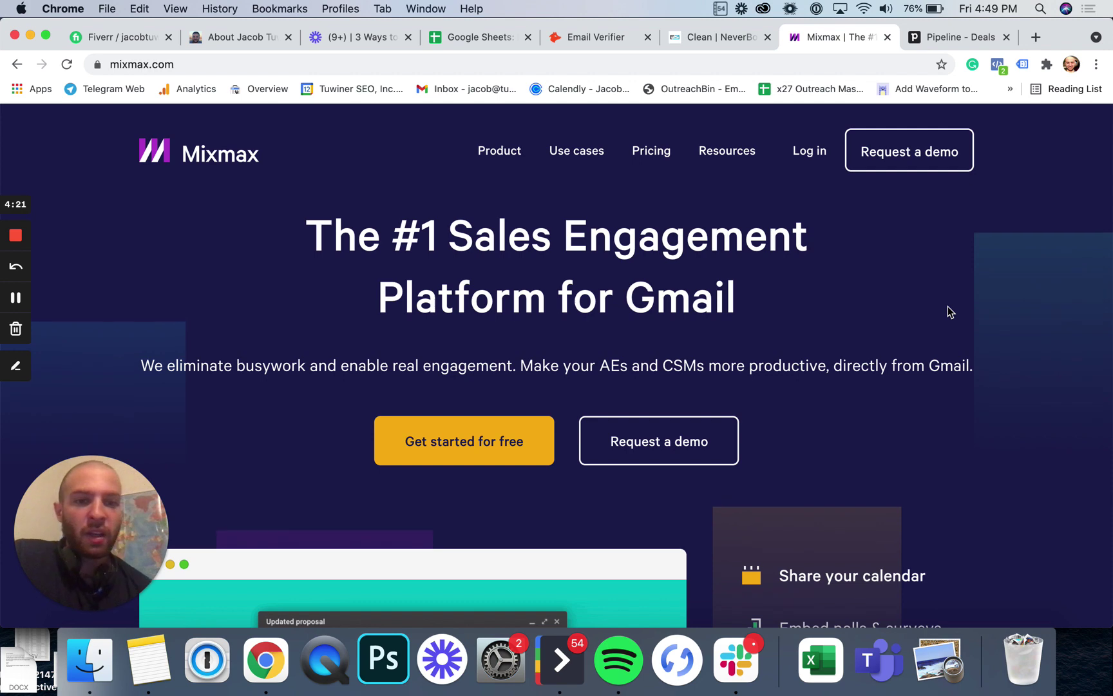
Step: Log in to the Mixmax dashboard, switch to another account, then close that dashboard tab
{"action": "left_click", "coordinate": [811, 170]}
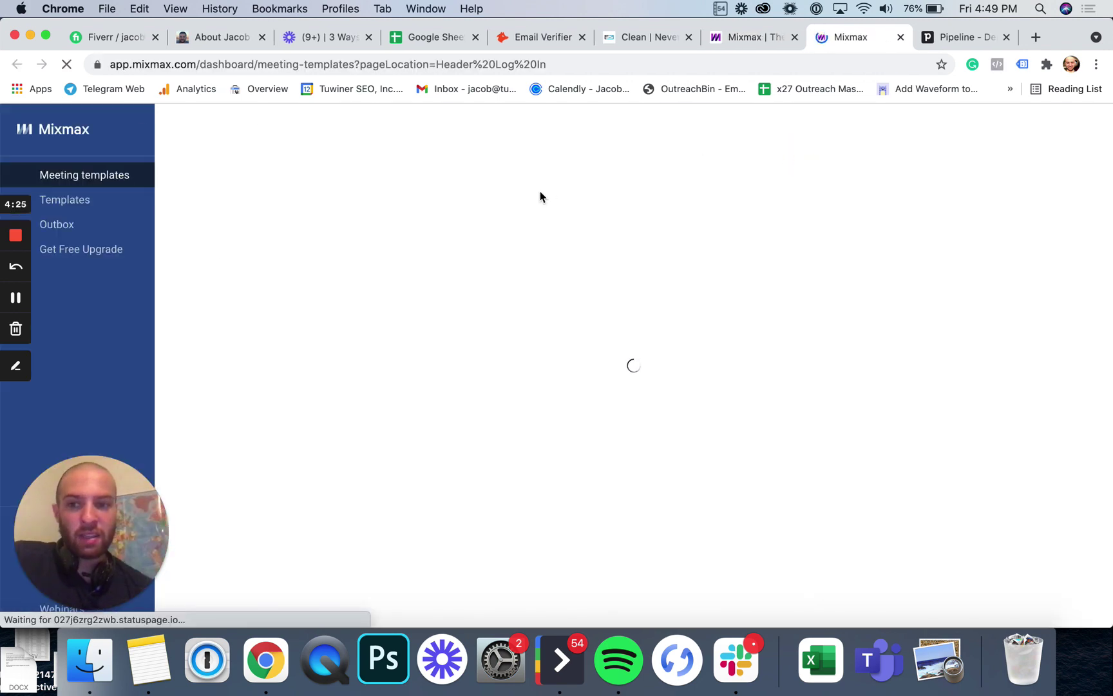
{"action": "left_click", "coordinate": [1080, 132]}
{"action": "scroll", "coordinate": [1028, 274], "scroll_direction": "down", "scroll_amount": 3}
{"action": "scroll", "coordinate": [1028, 273], "scroll_direction": "down", "scroll_amount": 1}
{"action": "left_click", "coordinate": [1014, 283]}
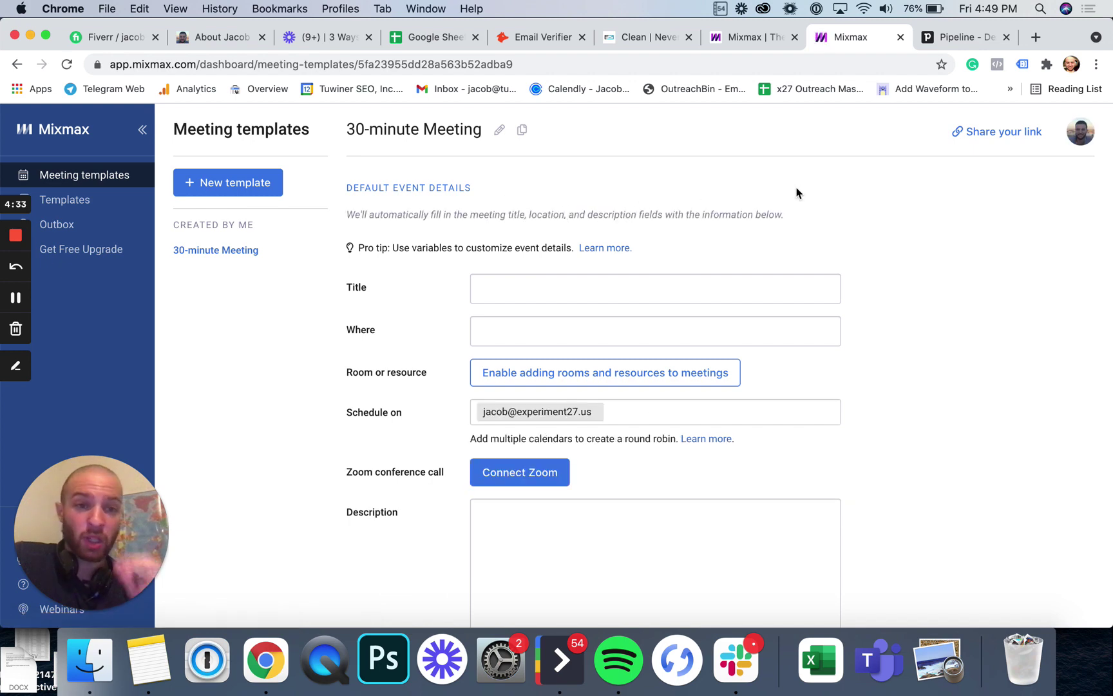
{"action": "left_click", "coordinate": [900, 37]}
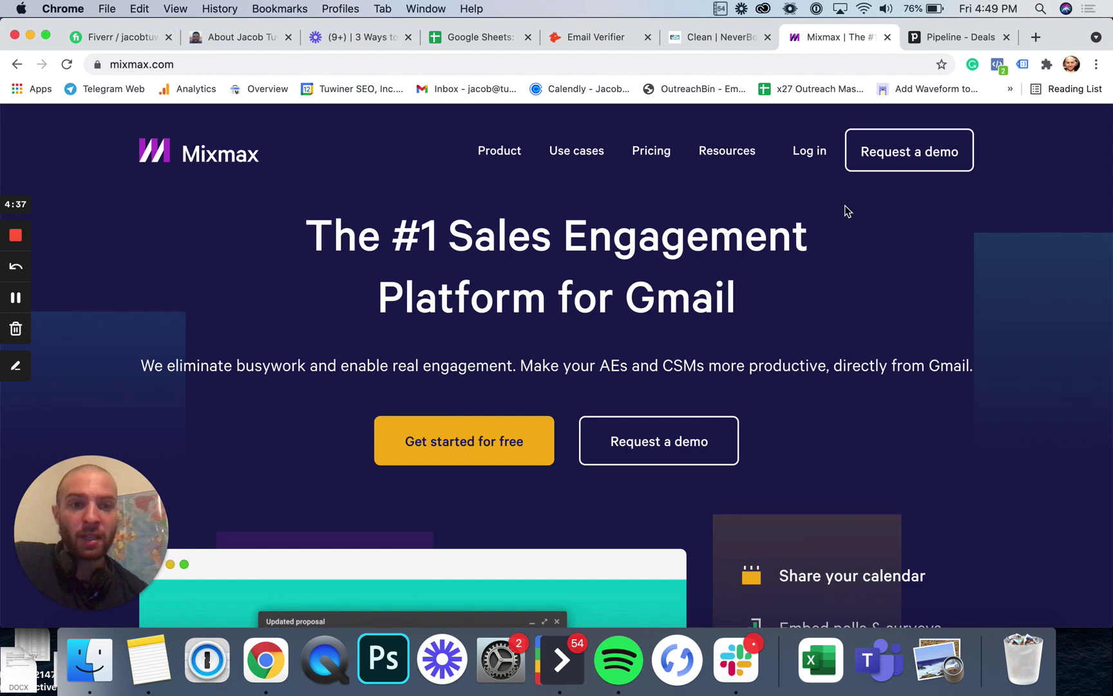
{"action": "left_click", "coordinate": [959, 39]}
{"action": "scroll", "coordinate": [735, 313], "scroll_direction": "down", "scroll_amount": 10}
{"action": "scroll", "coordinate": [735, 313], "scroll_direction": "up", "scroll_amount": 10}
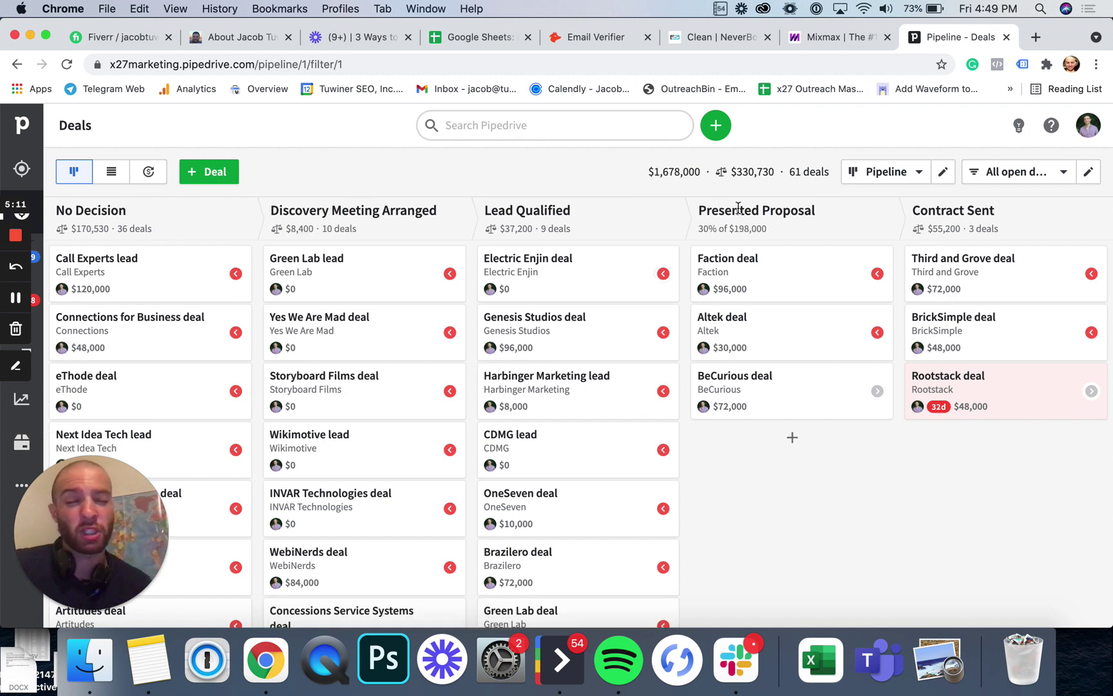
{"action": "left_click", "coordinate": [582, 283]}
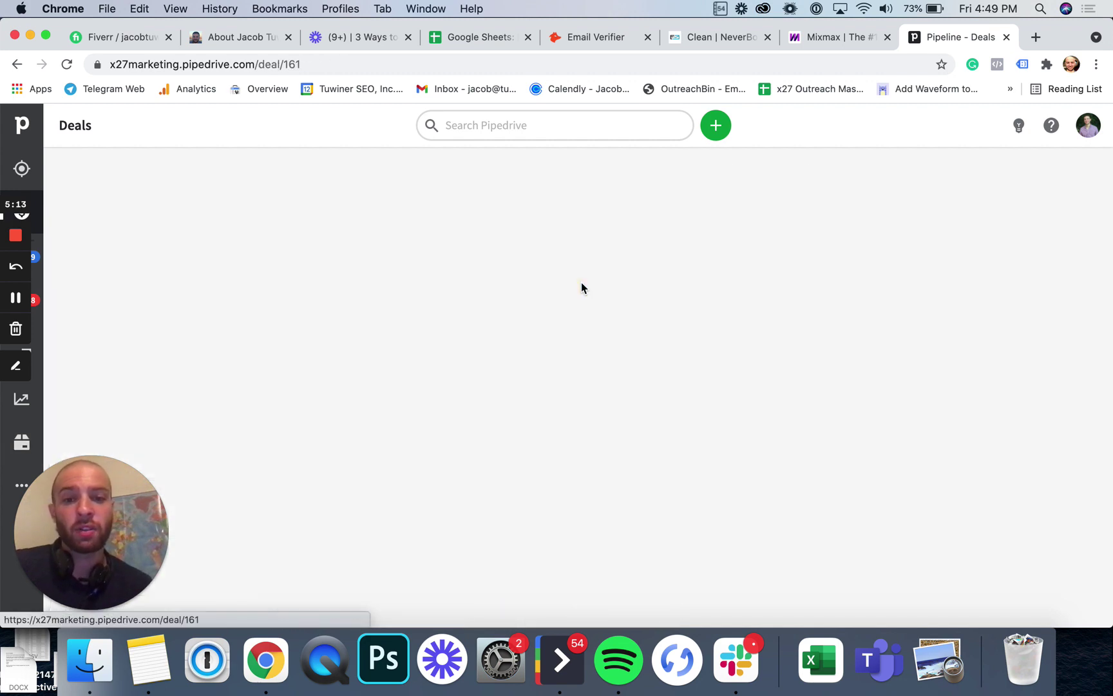
{"action": "scroll", "coordinate": [610, 323], "scroll_direction": "down", "scroll_amount": 3}
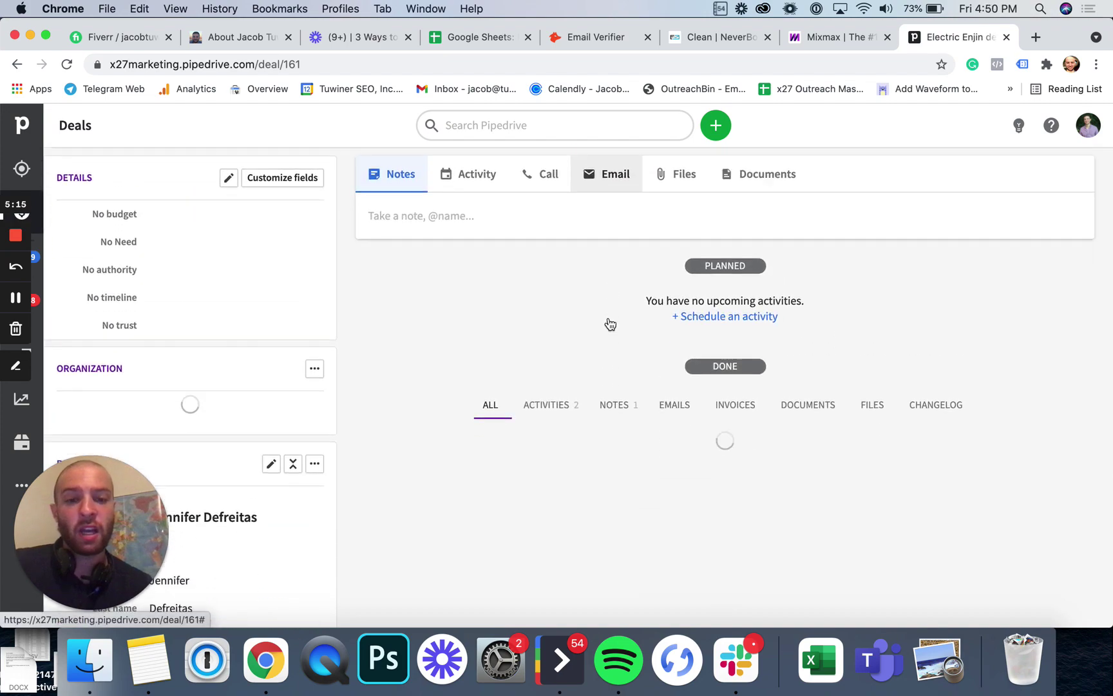
{"action": "scroll", "coordinate": [610, 324], "scroll_direction": "down", "scroll_amount": 20}
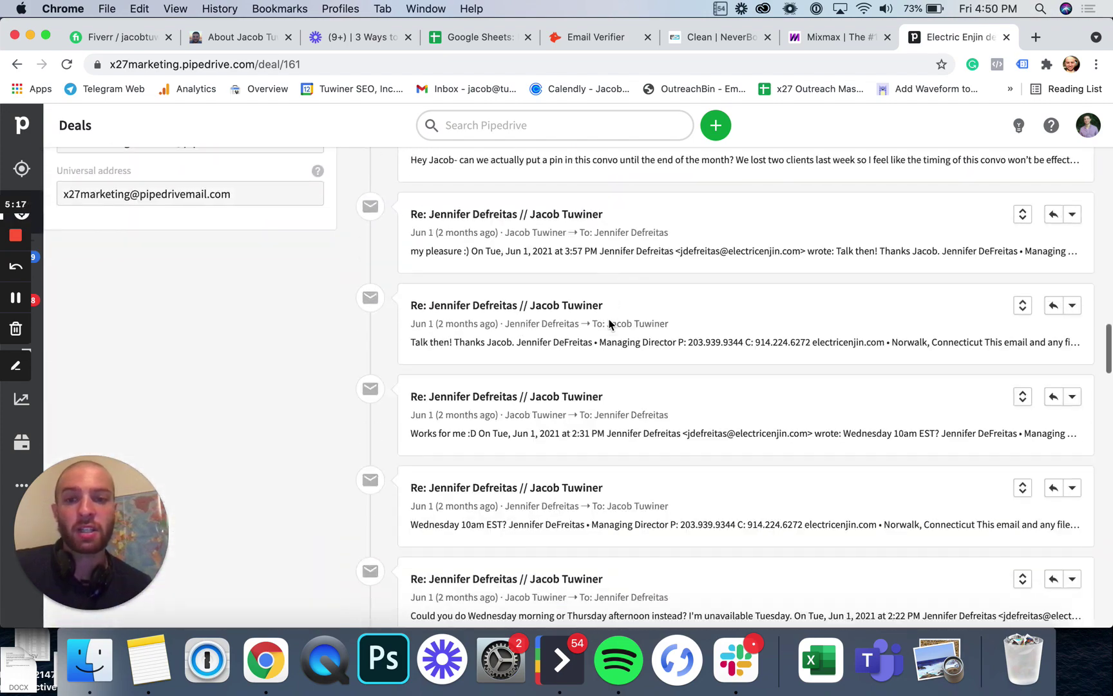
{"action": "scroll", "coordinate": [609, 320], "scroll_direction": "up", "scroll_amount": 20}
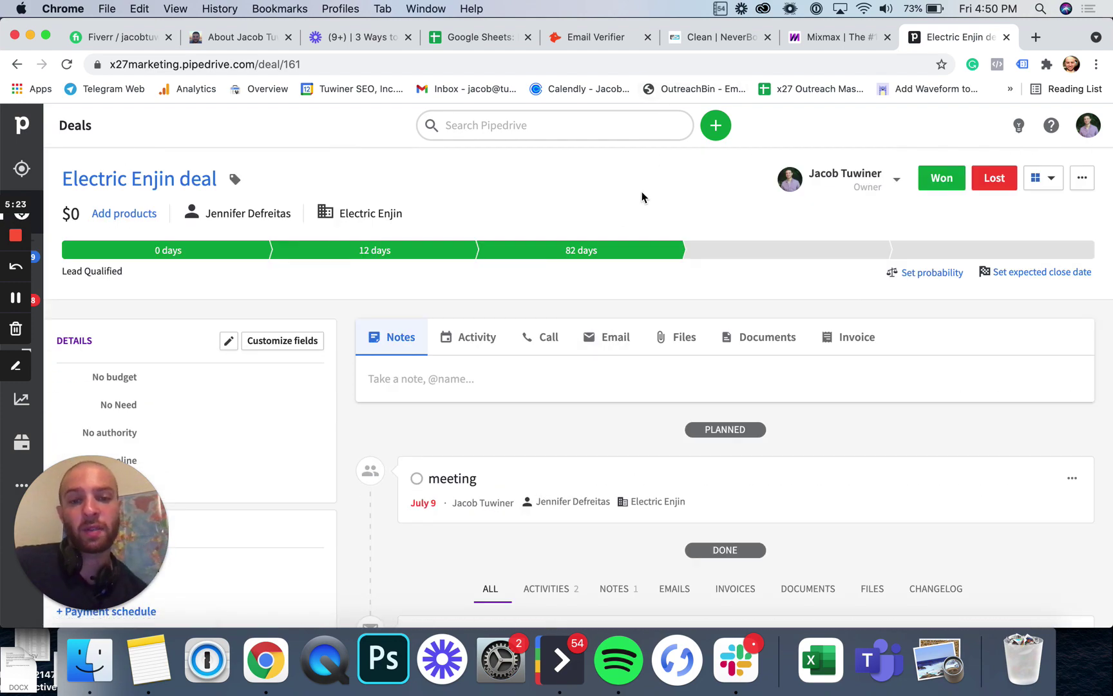
{"action": "left_click", "coordinate": [21, 169]}
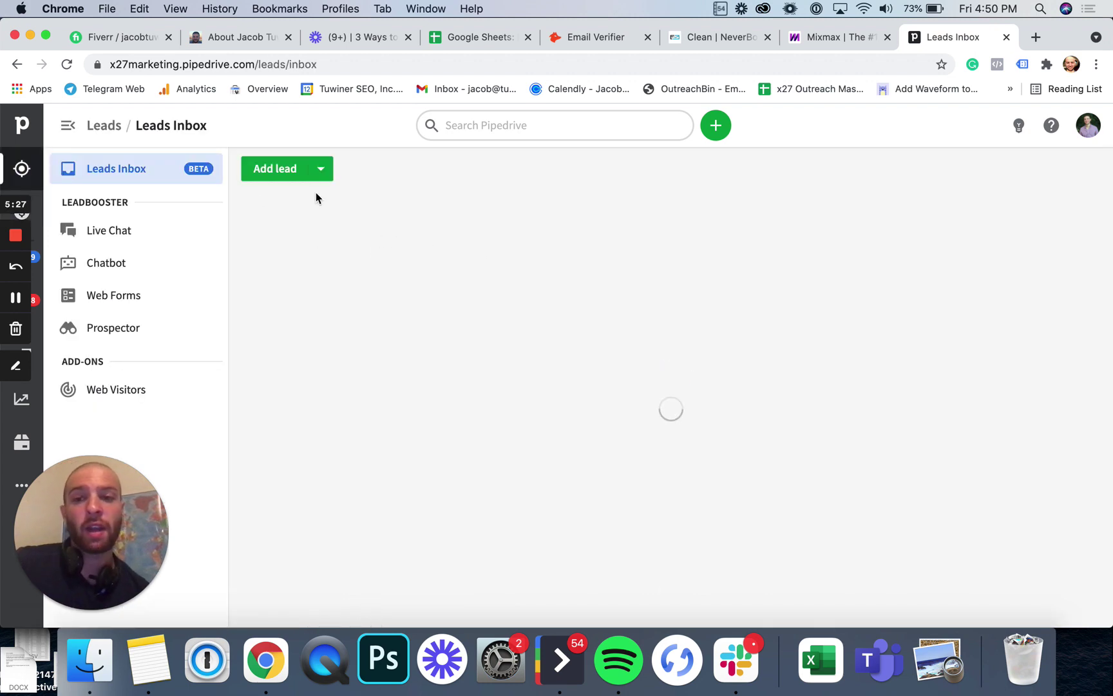
{"action": "scroll", "coordinate": [591, 348], "scroll_direction": "down", "scroll_amount": 10}
{"action": "scroll", "coordinate": [592, 348], "scroll_direction": "up", "scroll_amount": 10}
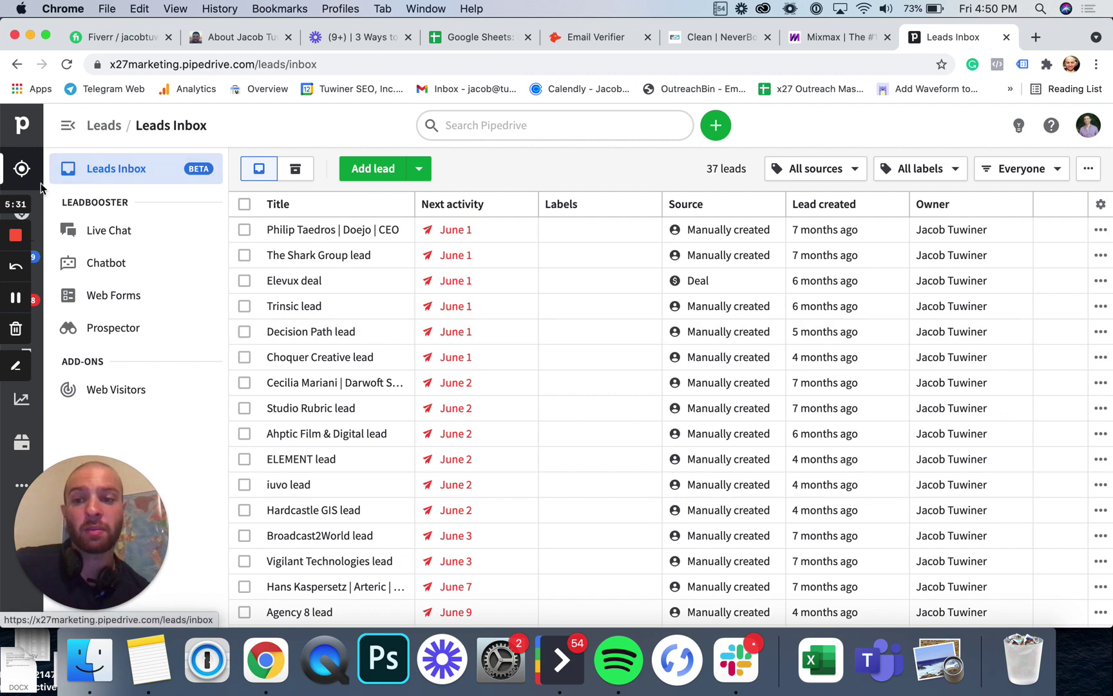
Step: Back on the Deals pipeline, demo-drag the Third and Grove card and drop the CDMG lead off Lead Qualified
{"action": "left_click", "coordinate": [36, 204]}
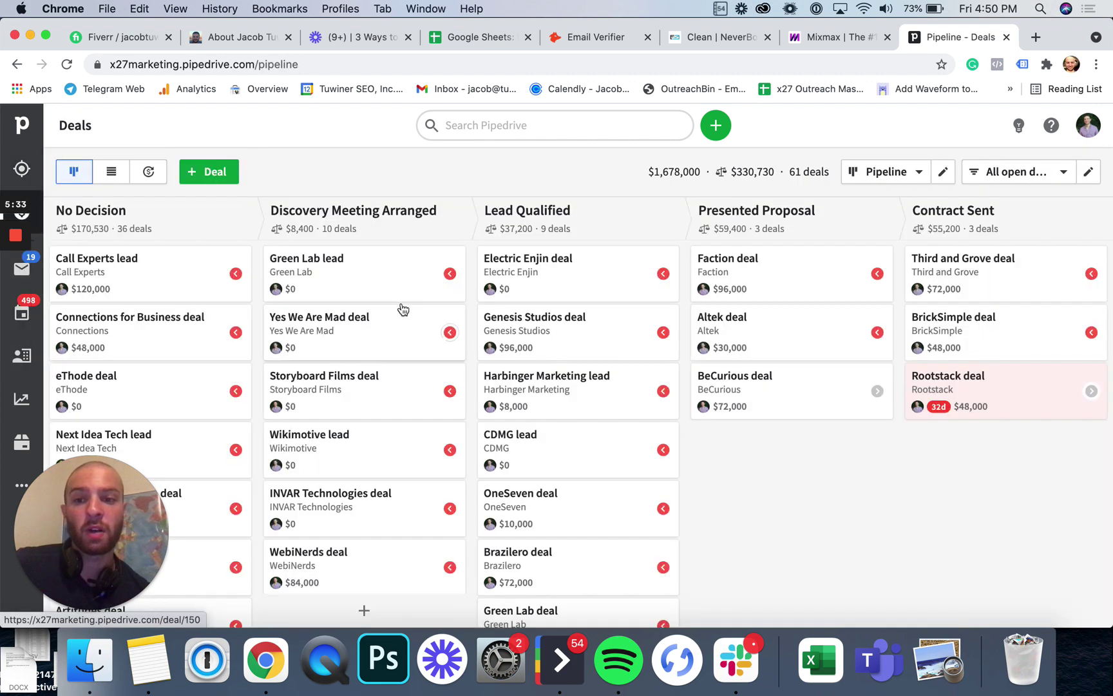
{"action": "scroll", "coordinate": [363, 245], "scroll_direction": "down", "scroll_amount": 10}
{"action": "scroll", "coordinate": [322, 271], "scroll_direction": "up", "scroll_amount": 10}
{"action": "mouse_move", "coordinate": [740, 227]}
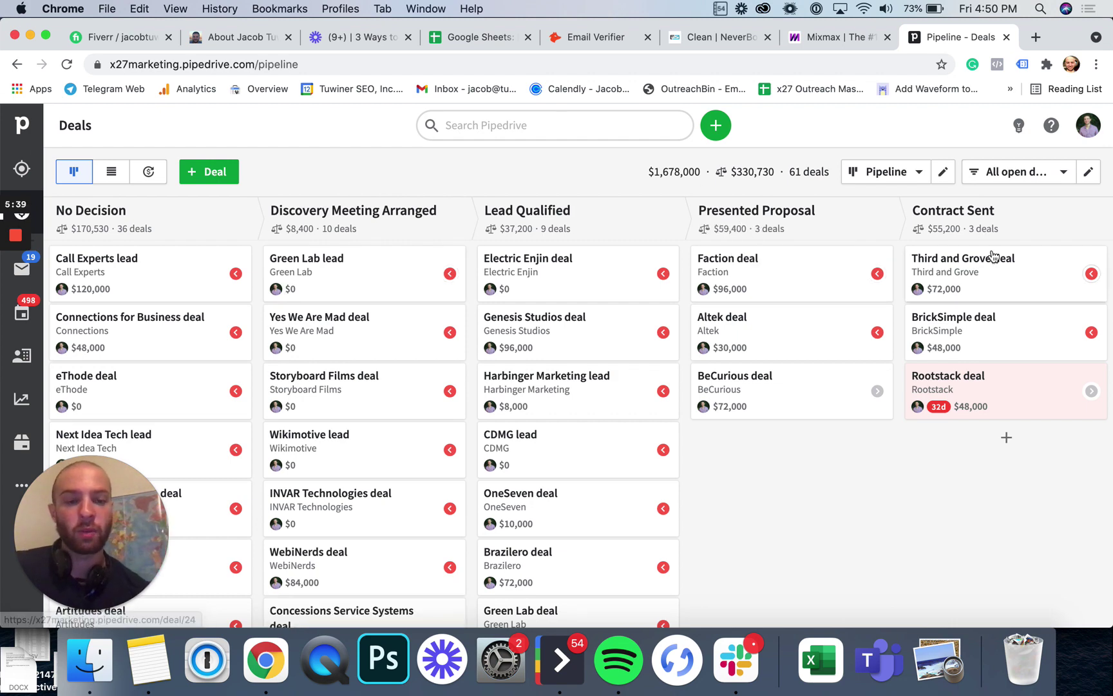
{"action": "left_click_drag", "start_coordinate": [1048, 266], "coordinate": [964, 287]}
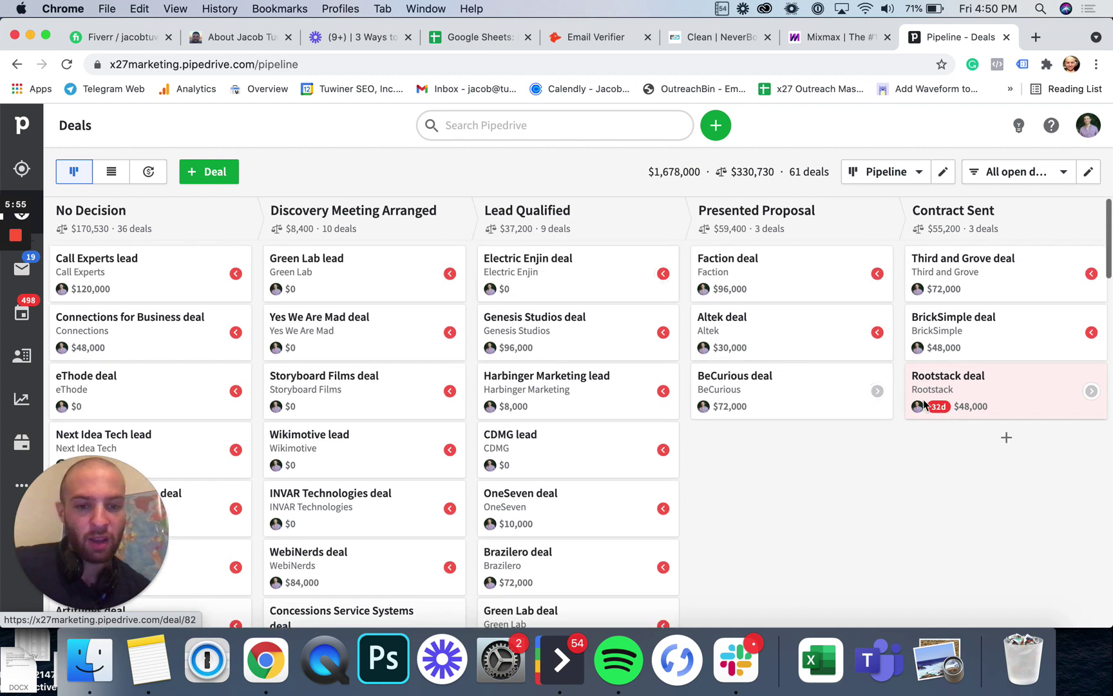
{"action": "left_click_drag", "start_coordinate": [576, 435], "coordinate": [660, 598]}
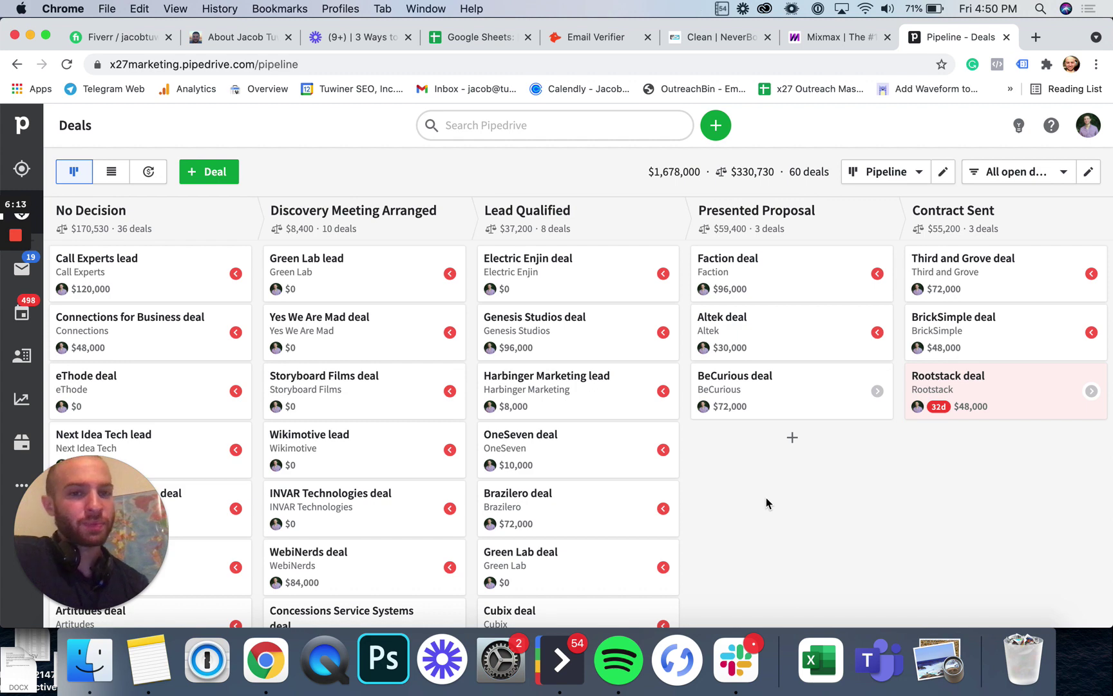
Step: Cycle through the NeverBounce, Mixmax and Pipedrive tabs, ending on Google Sheets
{"action": "left_click", "coordinate": [747, 38]}
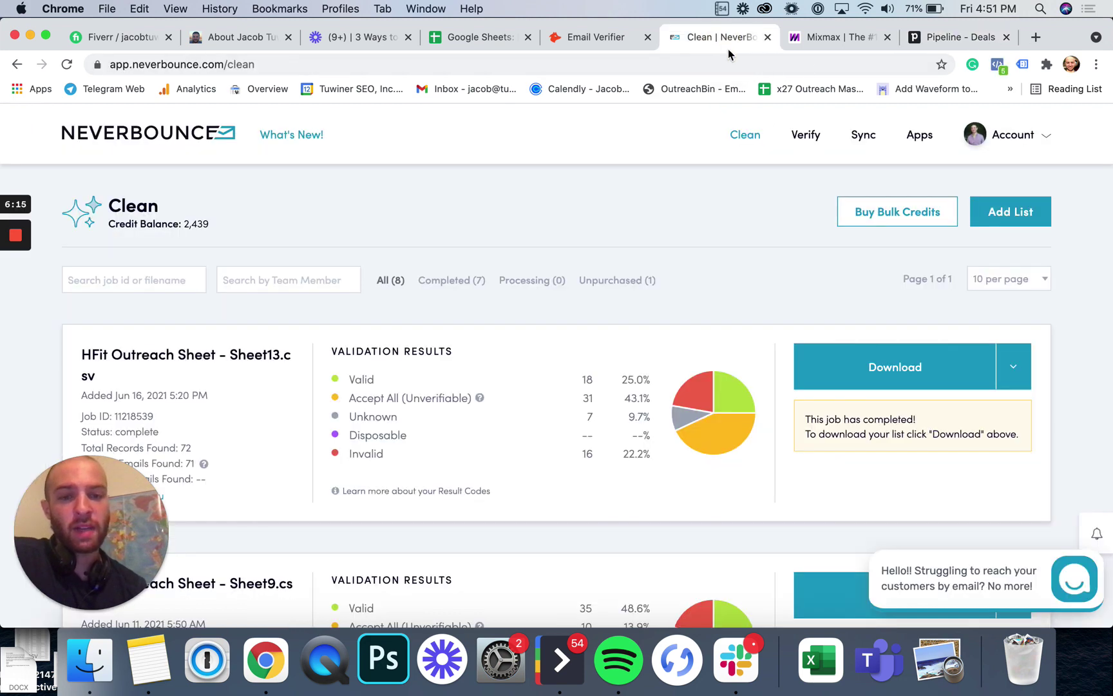
{"action": "left_click", "coordinate": [834, 38]}
{"action": "left_click", "coordinate": [730, 39]}
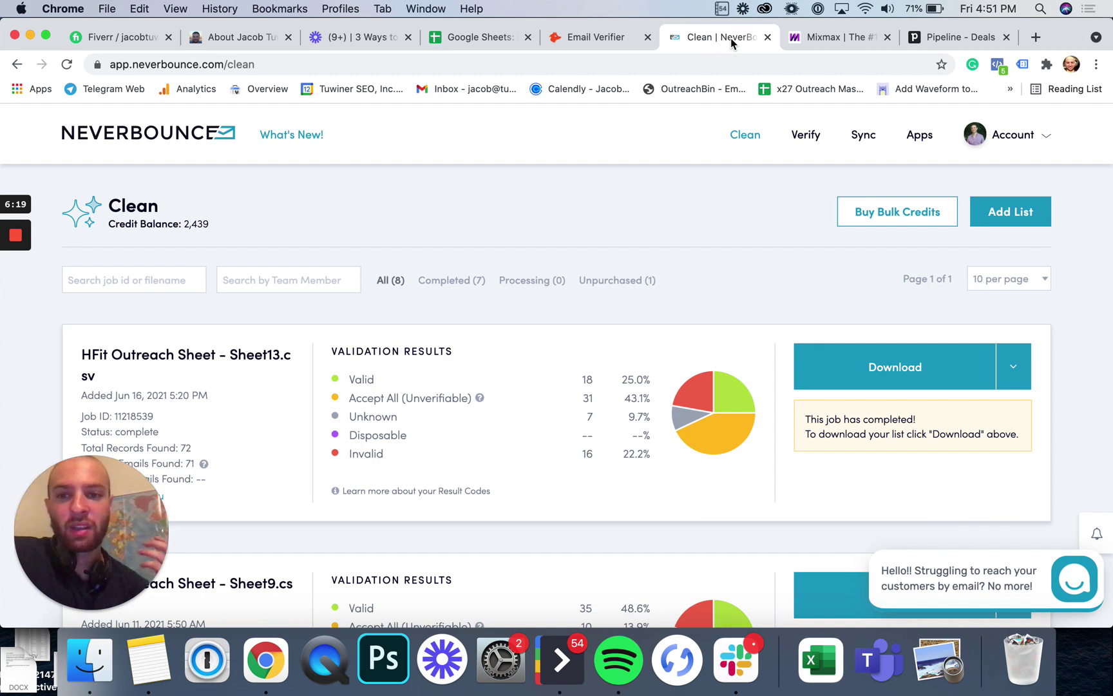
{"action": "left_click", "coordinate": [837, 37]}
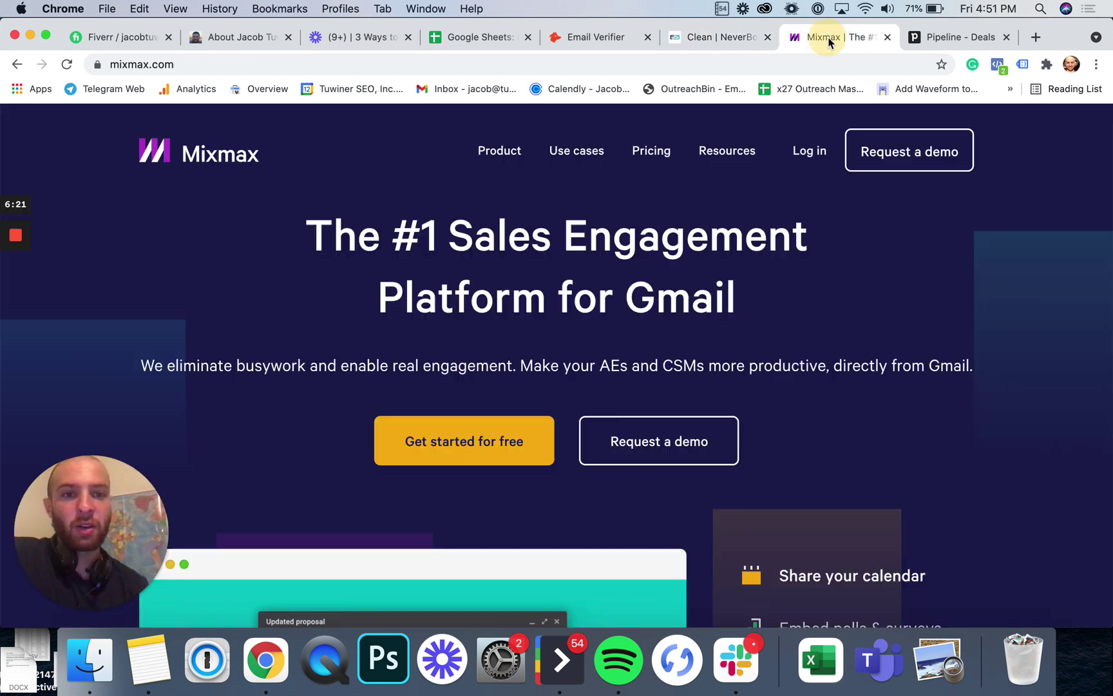
{"action": "left_click", "coordinate": [959, 38]}
{"action": "left_click", "coordinate": [478, 37]}
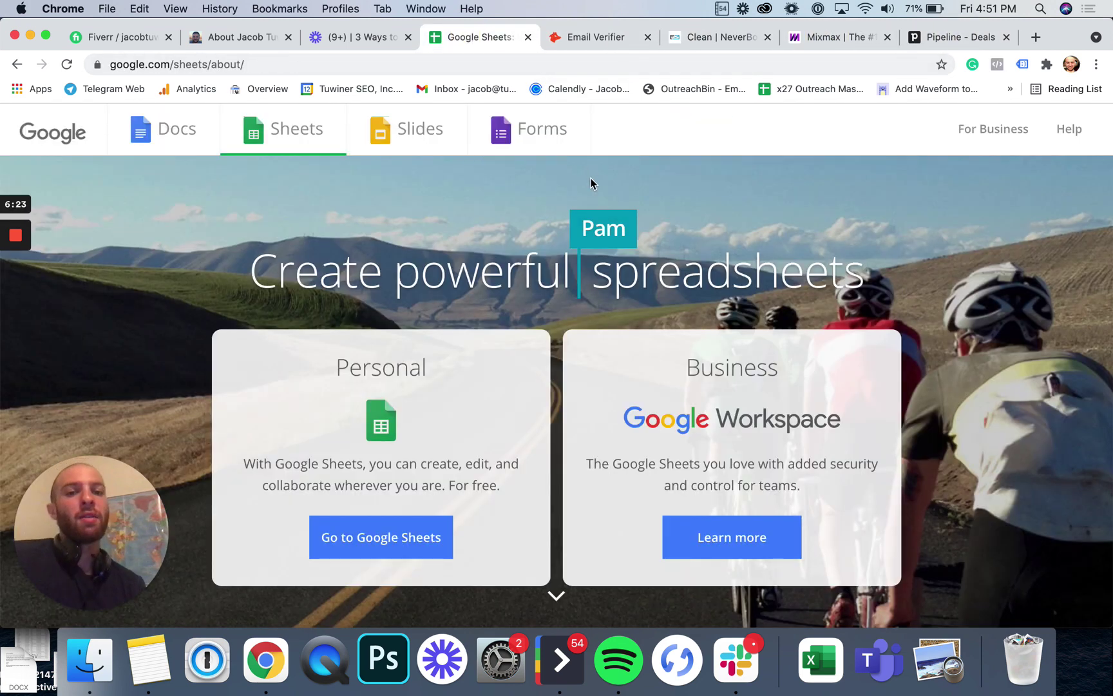